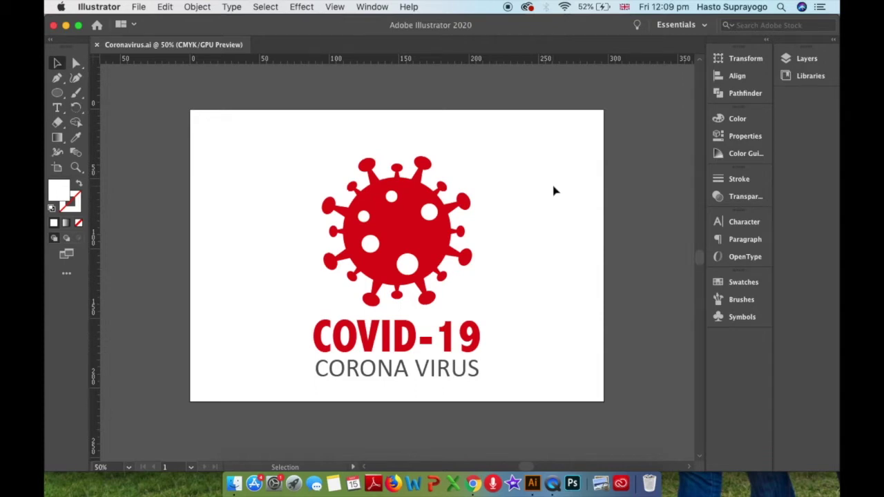
{"action": "key", "text": "space"}
{"action": "mouse_move", "coordinate": [547, 193]}
{"action": "left_mouse_down"}
{"action": "mouse_move", "coordinate": [560, 223]}
{"action": "mouse_move", "coordinate": [554, 197]}
{"action": "left_mouse_up"}
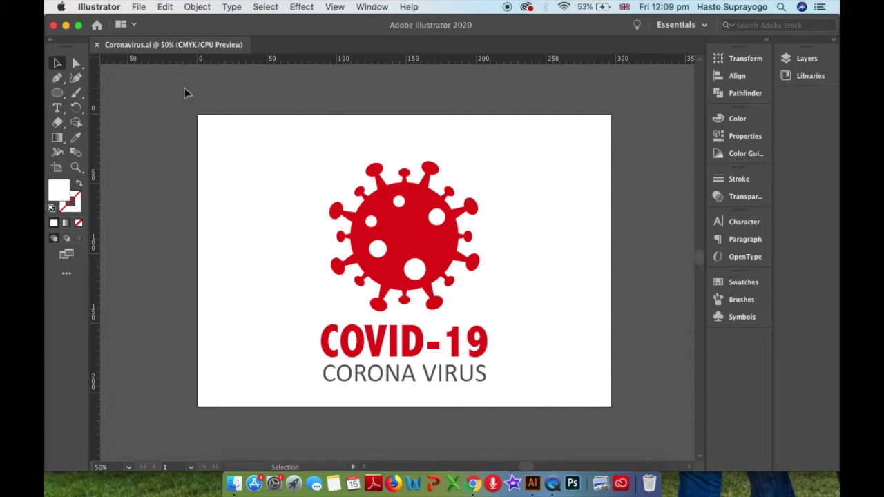
- Create a new landscape A4 document, 297 x 210 mm, named "Coronavirus Icon"
{"action": "left_click", "coordinate": [139, 6]}
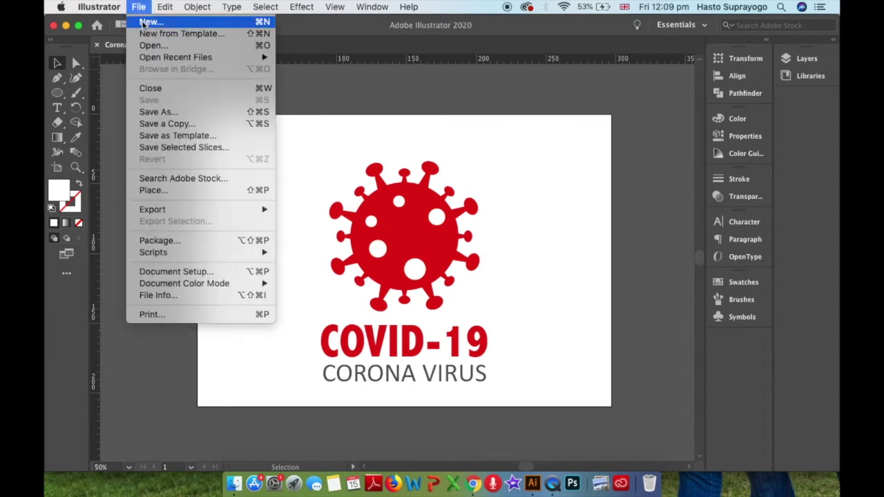
{"action": "left_click", "coordinate": [146, 22]}
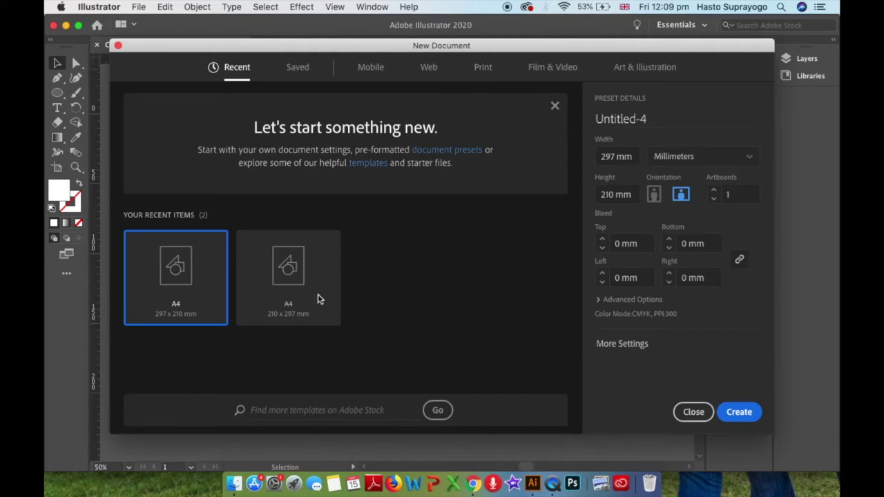
{"action": "left_click", "coordinate": [591, 119]}
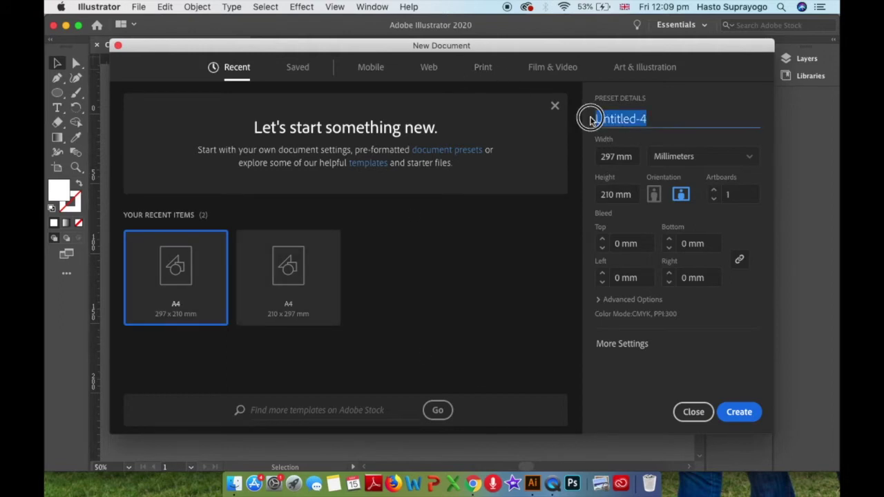
{"action": "type", "text": "Coronavirus Icon"}
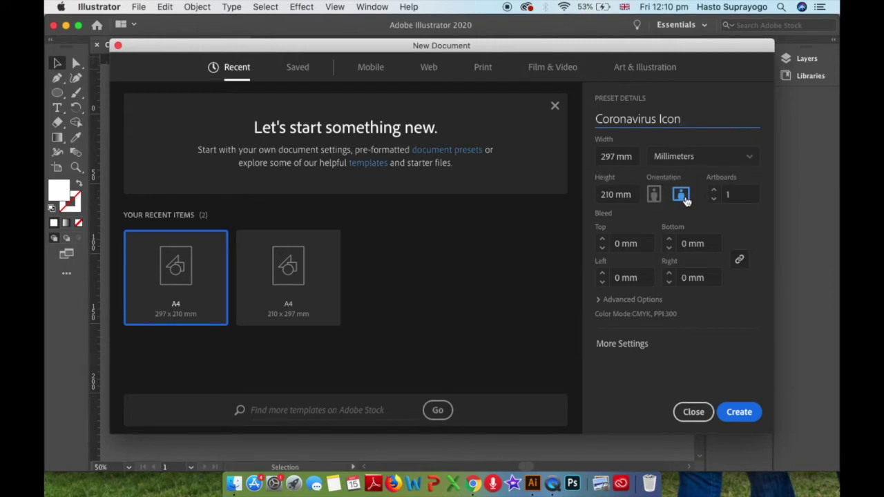
{"action": "left_click", "coordinate": [738, 413]}
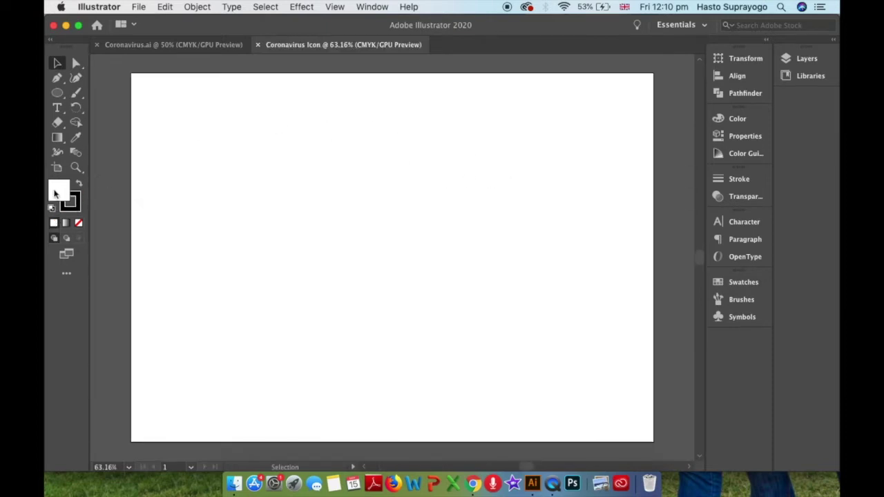
- Draw a large circle with no fill and a black stroke near the middle of the artboard
{"action": "left_click", "coordinate": [78, 223]}
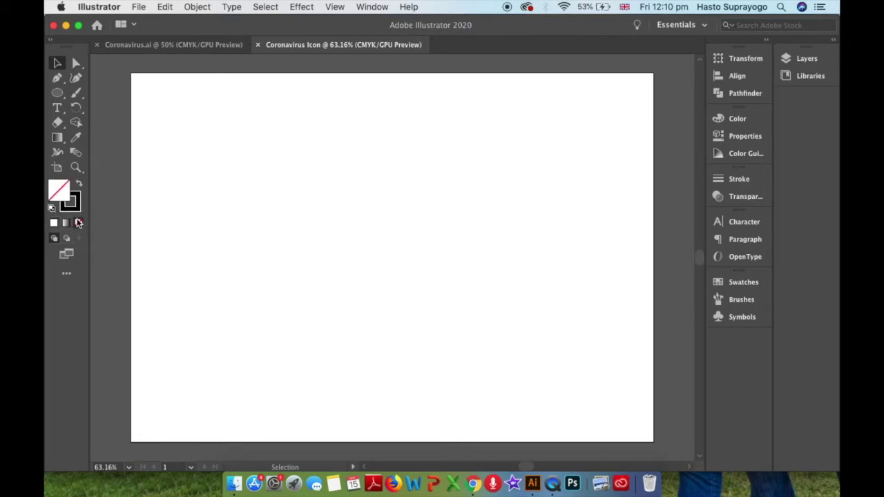
{"action": "left_click", "coordinate": [58, 97]}
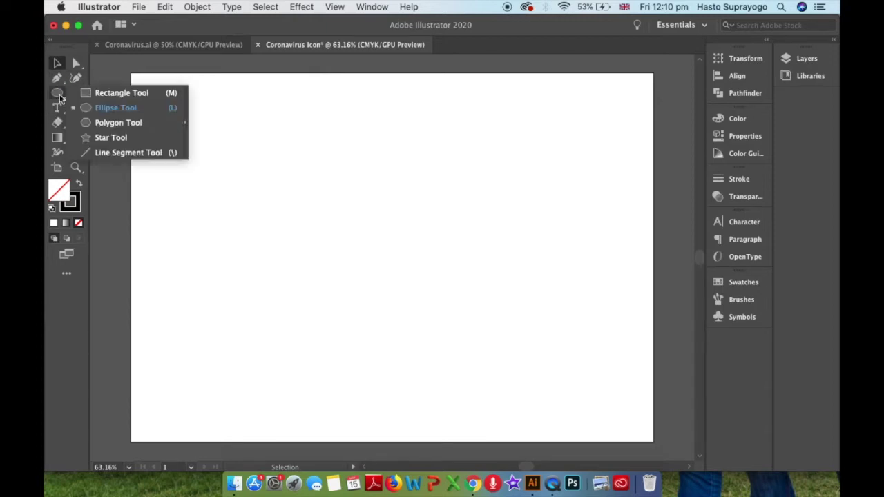
{"action": "left_click", "coordinate": [114, 107]}
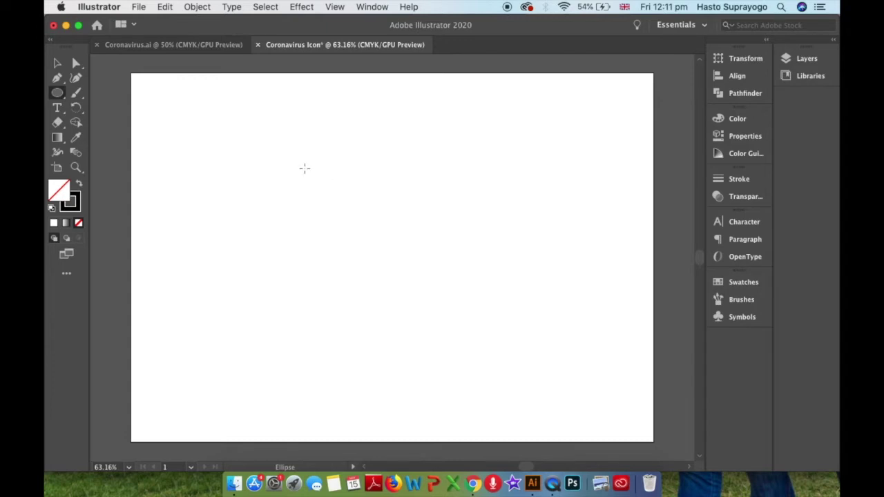
{"action": "left_click_drag", "start_coordinate": [296, 162], "coordinate": [504, 317]}
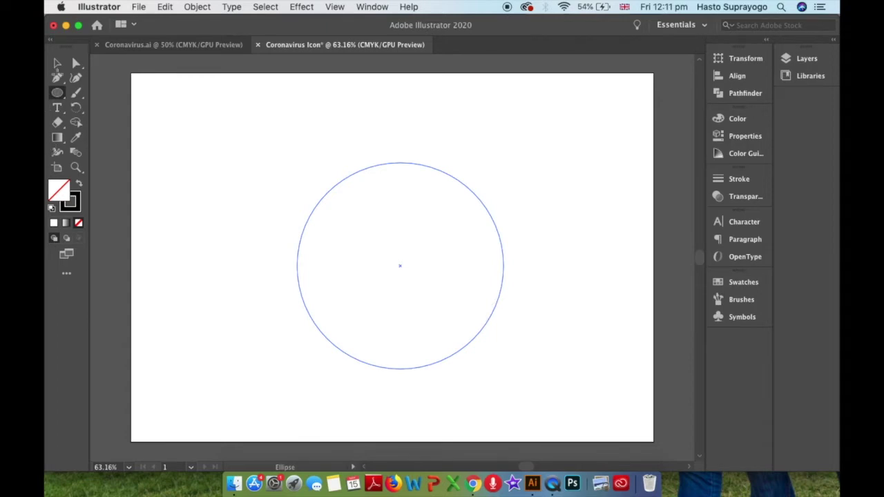
- Show the alignment options for the circle and set them to align to the artboard
{"action": "left_click", "coordinate": [58, 63]}
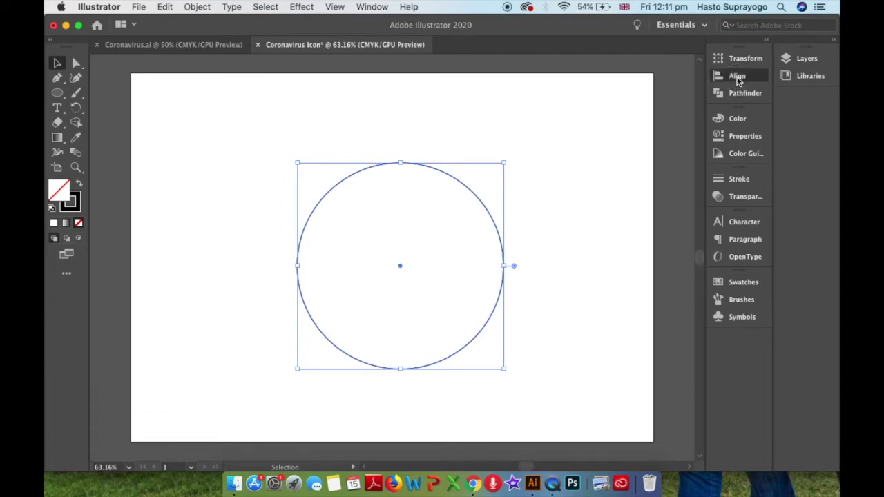
{"action": "left_click", "coordinate": [716, 77]}
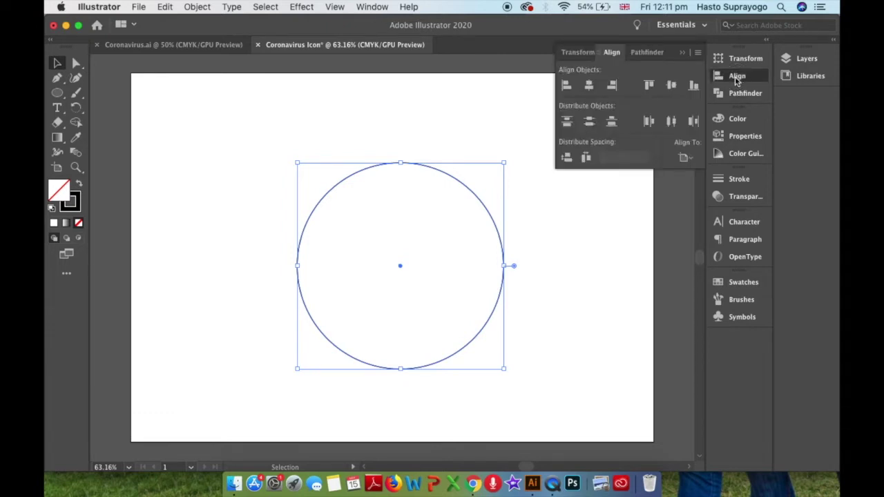
{"action": "left_click", "coordinate": [377, 8]}
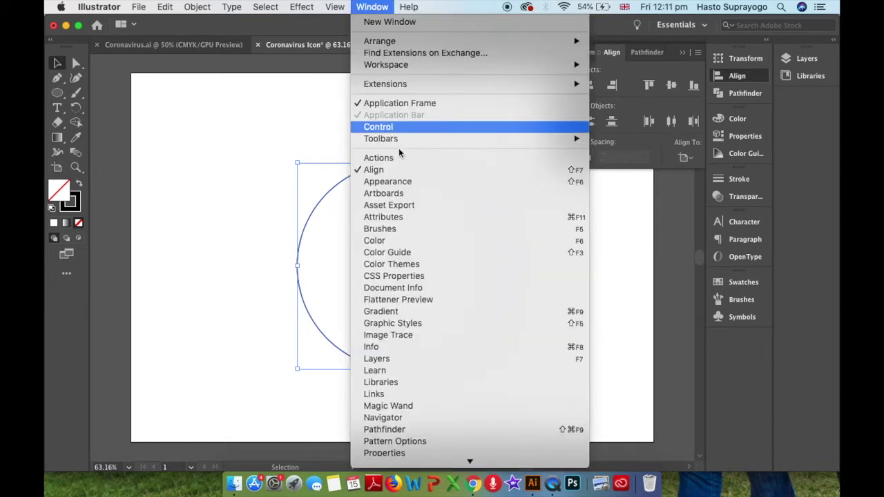
{"action": "left_click", "coordinate": [378, 7]}
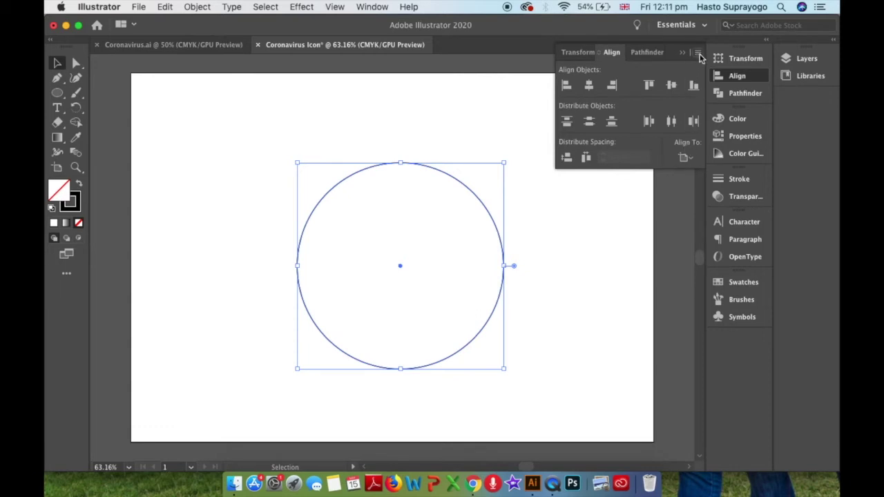
{"action": "left_click", "coordinate": [698, 54]}
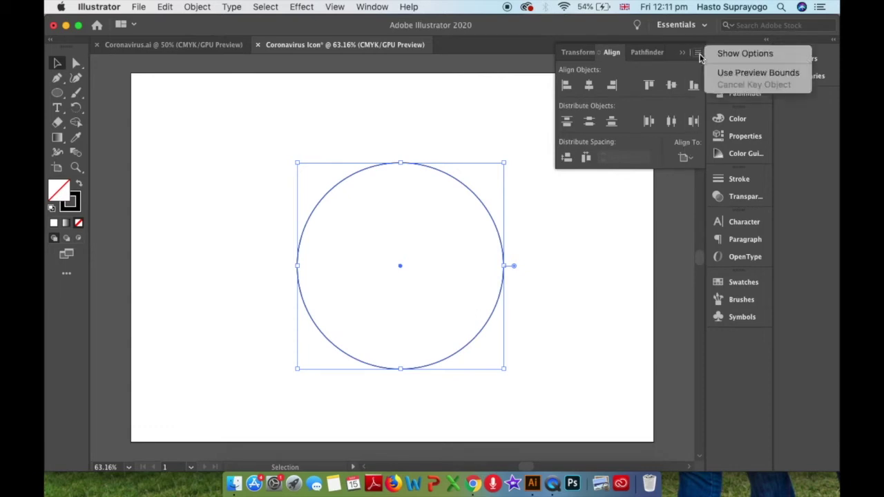
{"action": "left_click", "coordinate": [736, 53]}
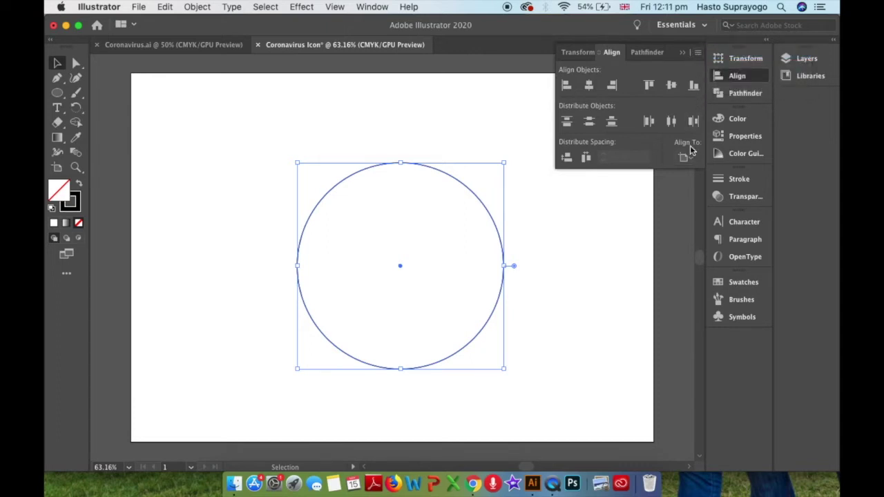
{"action": "left_click", "coordinate": [684, 157]}
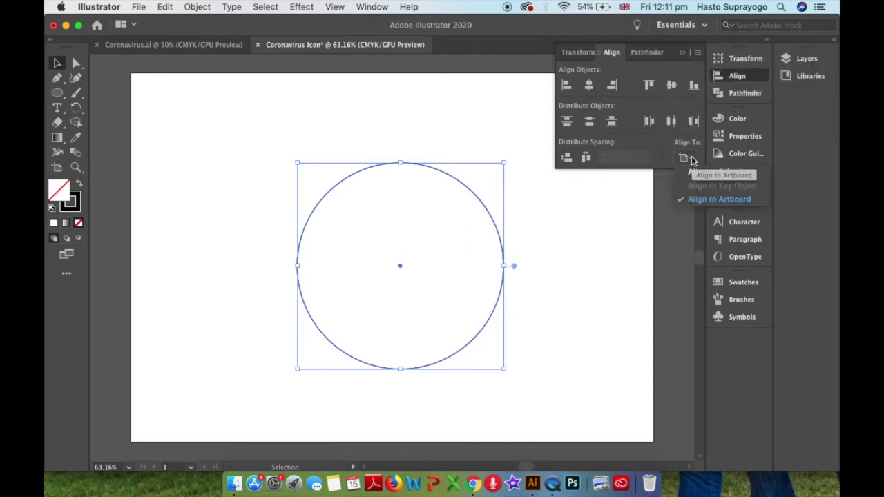
{"action": "left_click", "coordinate": [711, 200]}
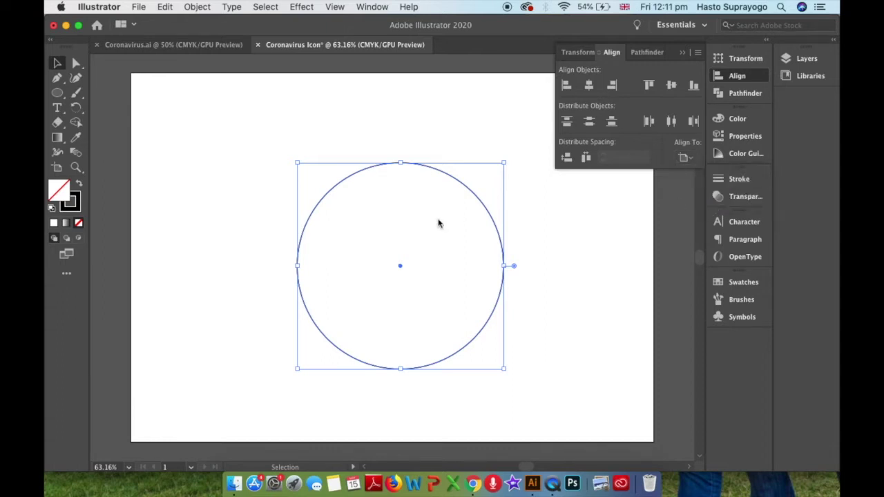
- Centre the circle horizontally and vertically on the artboard, then deselect it
{"action": "left_click", "coordinate": [393, 138]}
{"action": "left_click_drag", "start_coordinate": [253, 141], "coordinate": [559, 350]}
{"action": "left_click", "coordinate": [589, 85]}
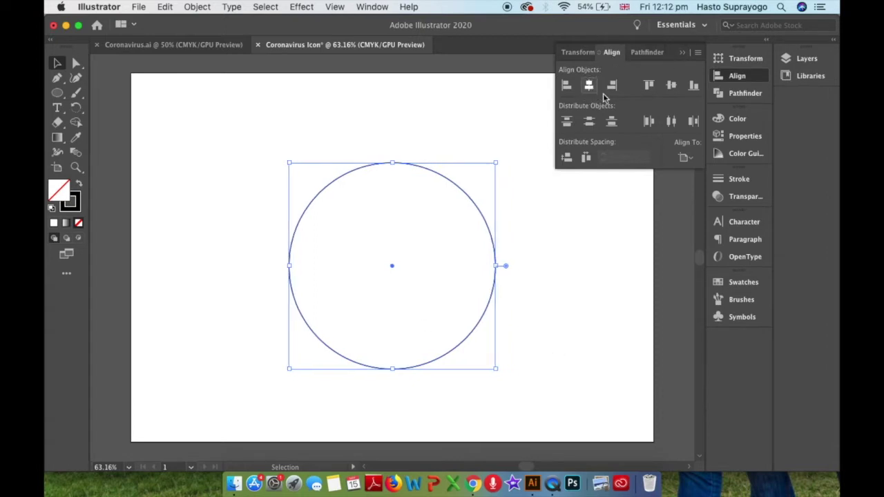
{"action": "left_click", "coordinate": [670, 86]}
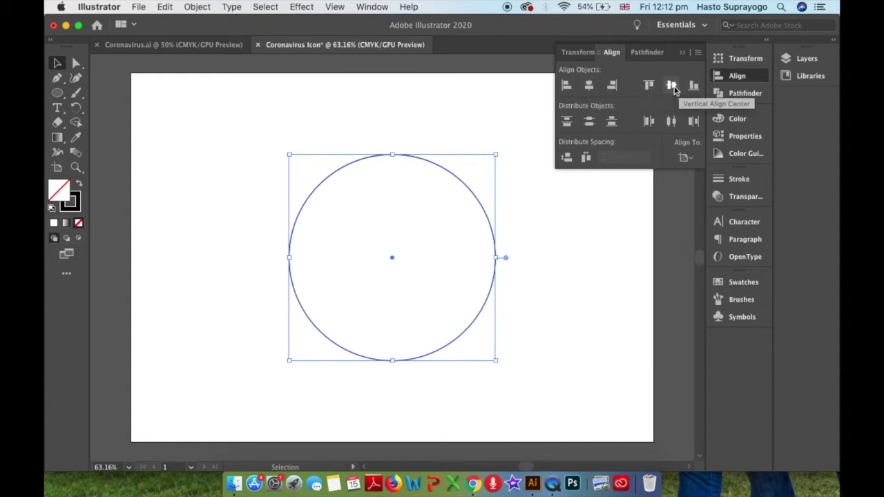
{"action": "left_click", "coordinate": [550, 283]}
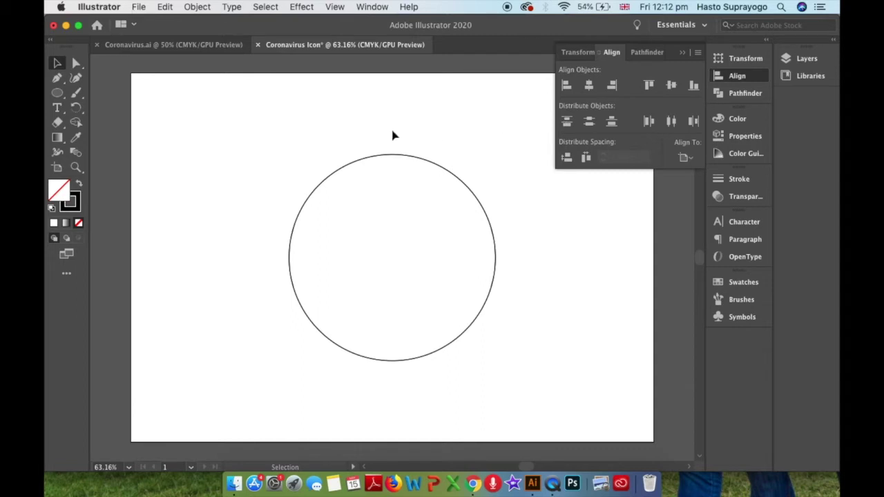
- Draw a small flat ellipse above the circle and centre both shapes horizontally on the artboard
{"action": "left_click", "coordinate": [56, 94]}
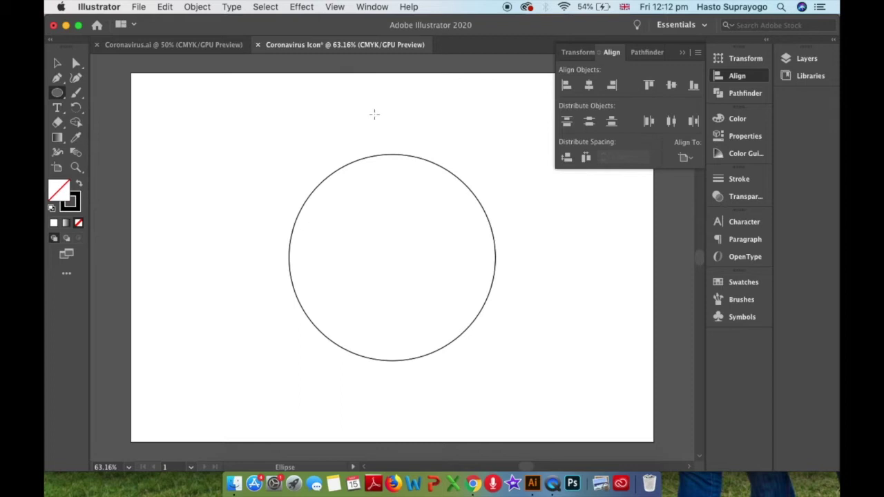
{"action": "left_click_drag", "start_coordinate": [369, 115], "coordinate": [435, 133]}
{"action": "left_click", "coordinate": [57, 63]}
{"action": "left_click_drag", "start_coordinate": [329, 104], "coordinate": [456, 183]}
{"action": "left_click", "coordinate": [590, 86]}
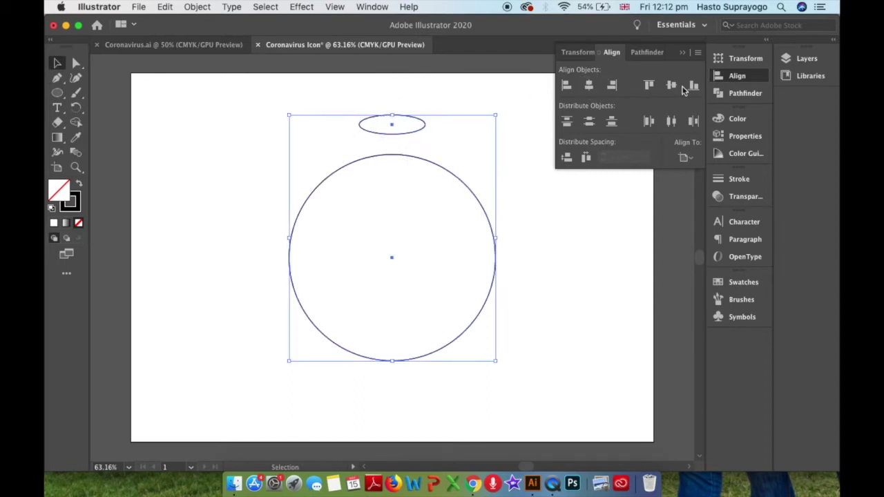
{"action": "left_click", "coordinate": [519, 183]}
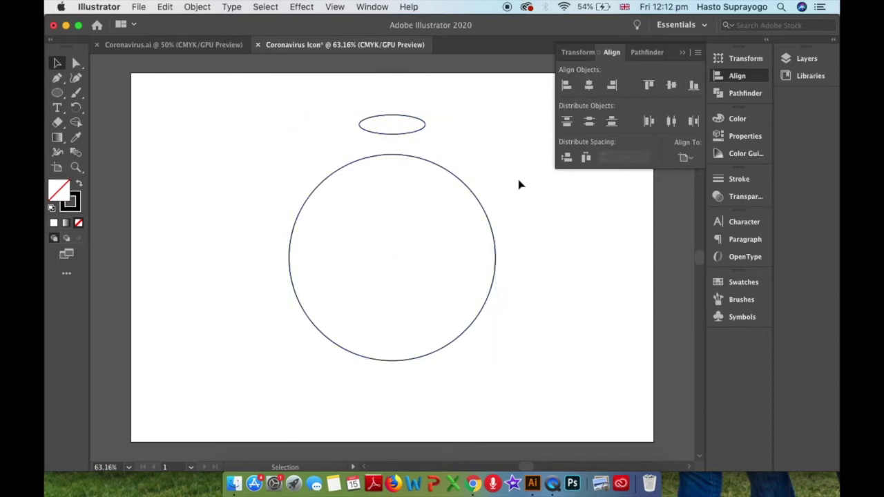
- Draw a narrow upright rectangle from the small ellipse into the circle and centre it horizontally on the artboard
{"action": "left_click", "coordinate": [57, 93]}
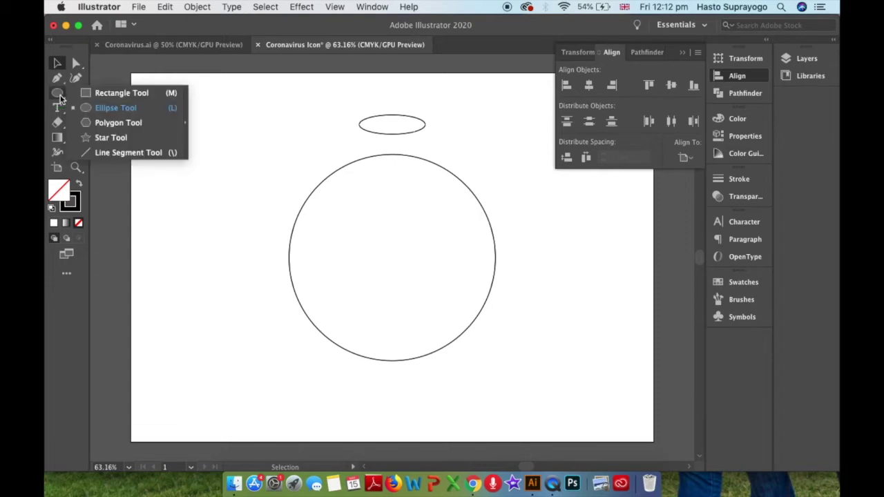
{"action": "left_click", "coordinate": [122, 92]}
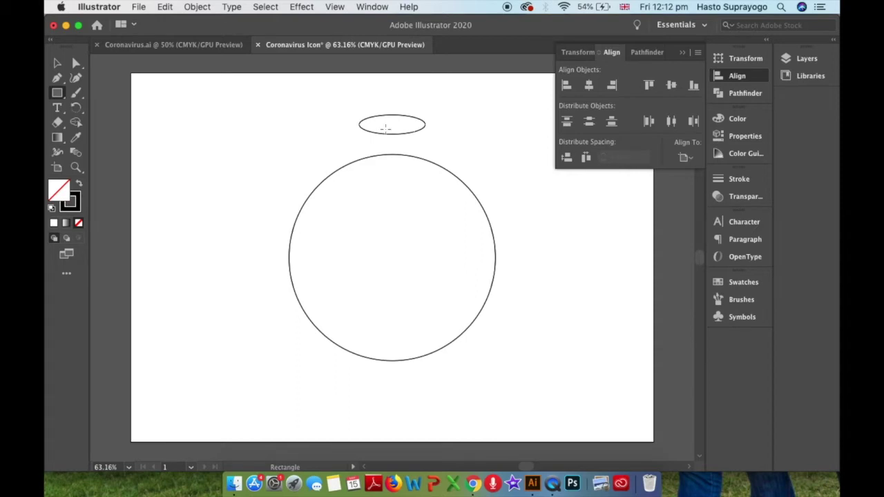
{"action": "left_click_drag", "start_coordinate": [384, 129], "coordinate": [411, 175]}
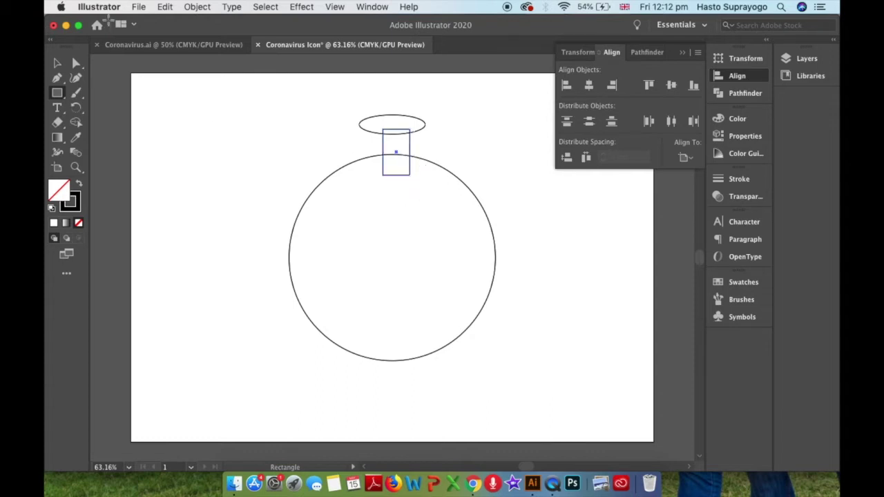
{"action": "left_click", "coordinate": [58, 64]}
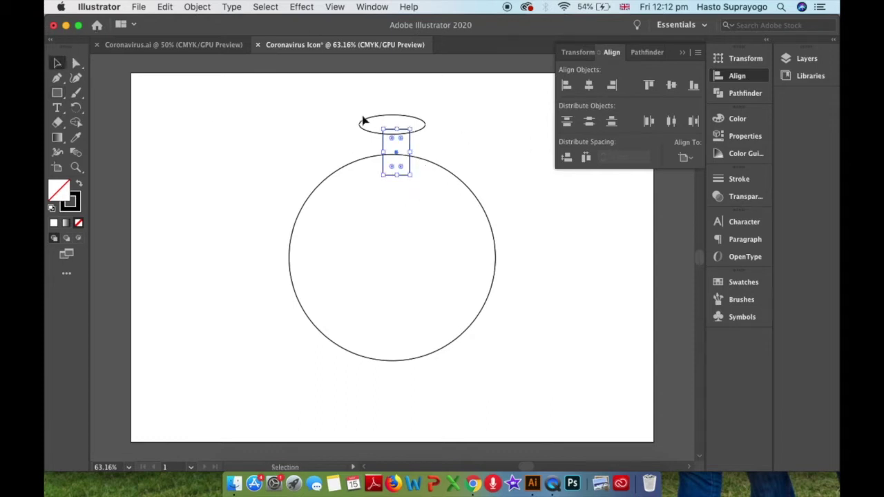
{"action": "left_click", "coordinate": [589, 85]}
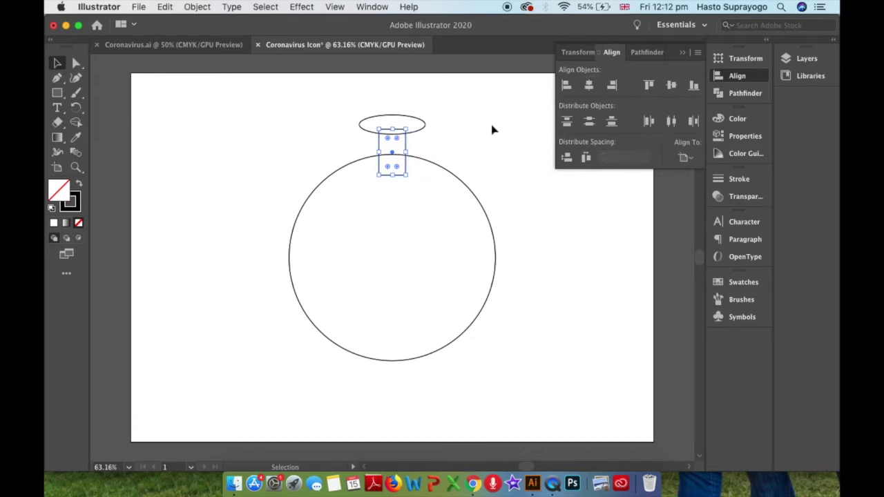
{"action": "left_click", "coordinate": [457, 133]}
- Apply a horizontal Arc Upper warp to the rectangle with 50% bend, 0% horizontal and 50% vertical distortion
{"action": "left_click", "coordinate": [406, 146]}
{"action": "left_click", "coordinate": [302, 7]}
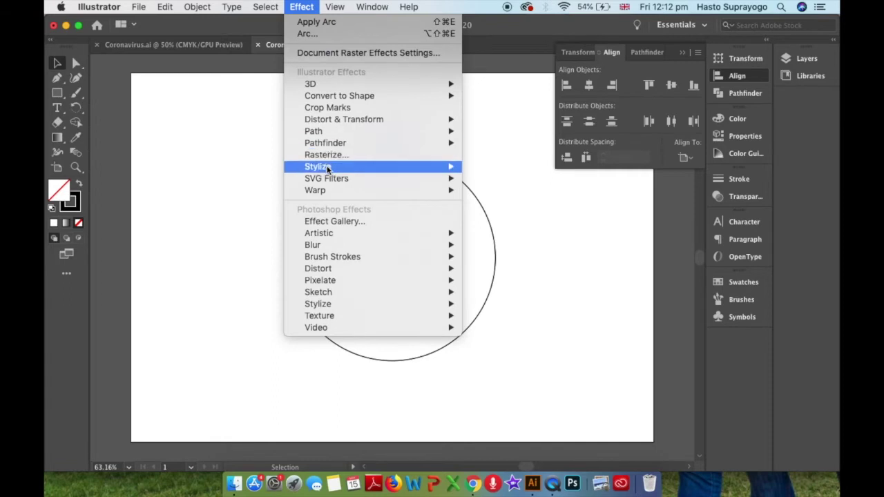
{"action": "mouse_move", "coordinate": [330, 169]}
{"action": "mouse_move", "coordinate": [332, 191]}
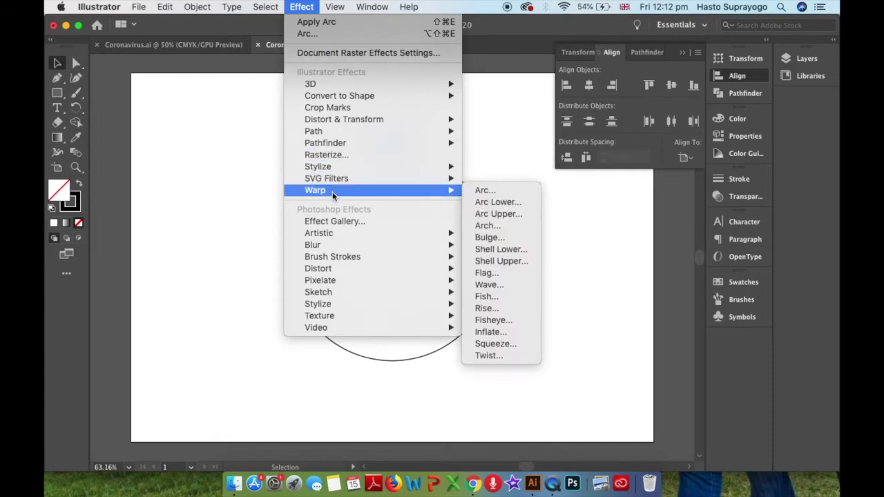
{"action": "left_click", "coordinate": [499, 214]}
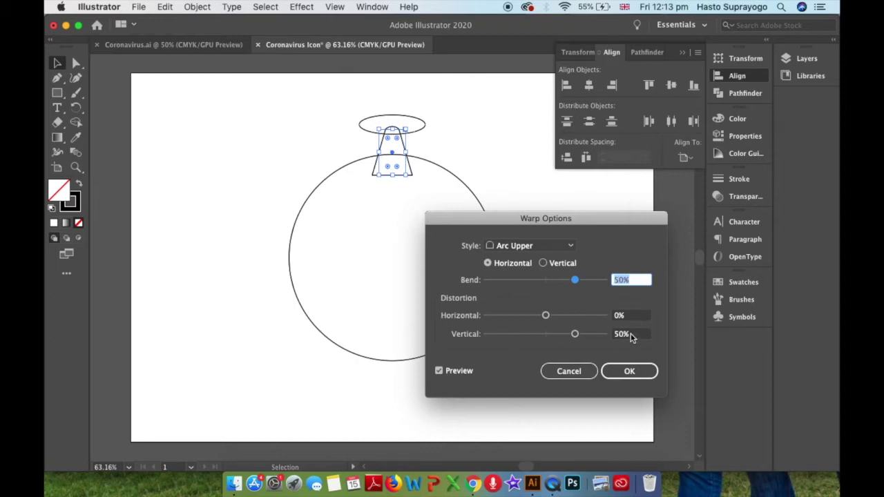
{"action": "left_click", "coordinate": [630, 375]}
{"action": "left_click", "coordinate": [630, 373]}
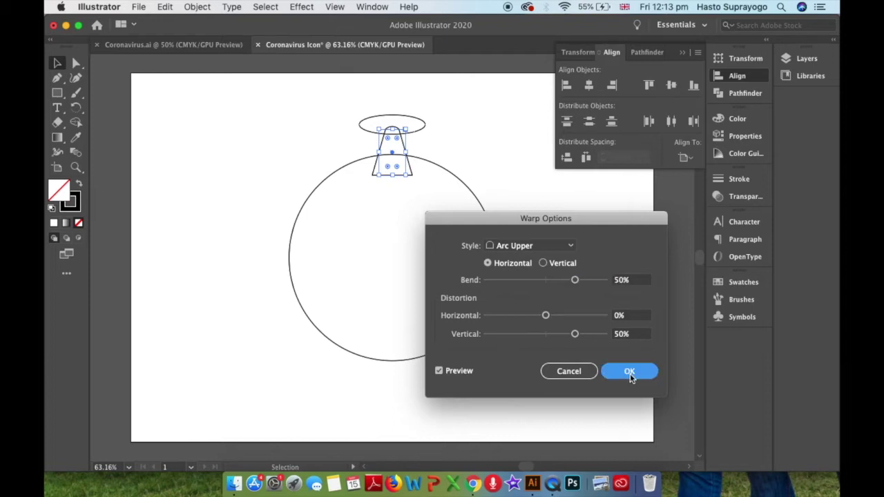
{"action": "left_click", "coordinate": [456, 130]}
- Expand the appearance of the warped rectangle so the warp becomes part of its path, and deselect it
{"action": "left_click", "coordinate": [403, 148]}
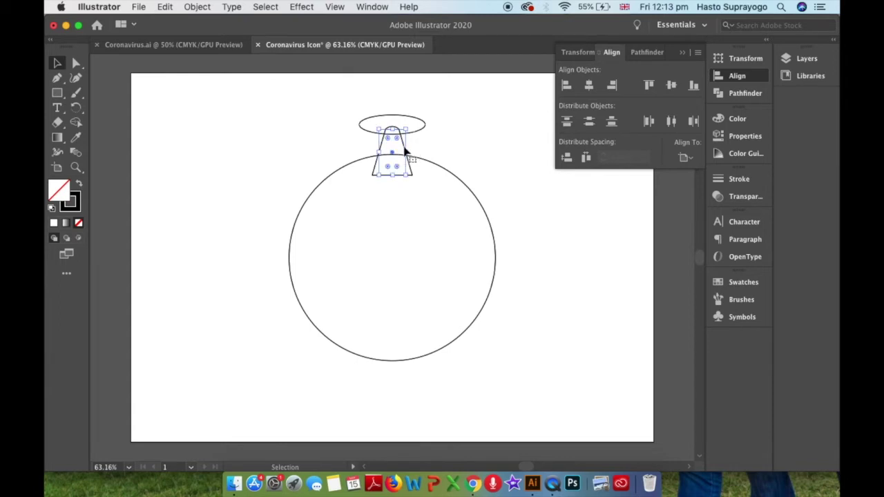
{"action": "left_click", "coordinate": [198, 8]}
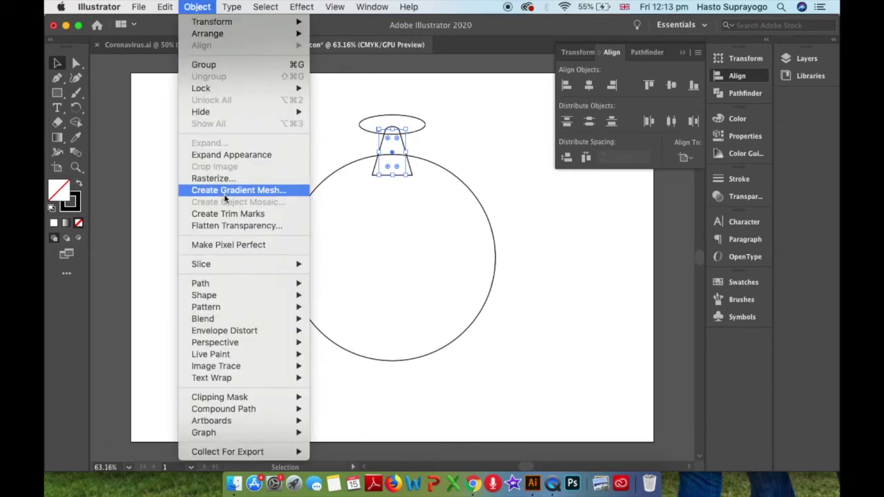
{"action": "left_click", "coordinate": [225, 156]}
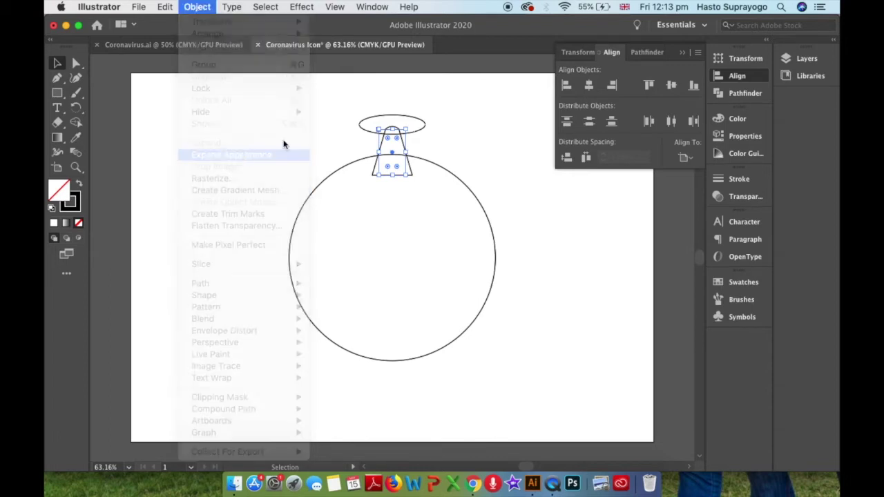
{"action": "left_click", "coordinate": [443, 129]}
- Centre the ellipse, expanded stem and circle horizontally on the artboard
{"action": "left_click_drag", "start_coordinate": [378, 105], "coordinate": [410, 184]}
{"action": "left_click", "coordinate": [586, 86]}
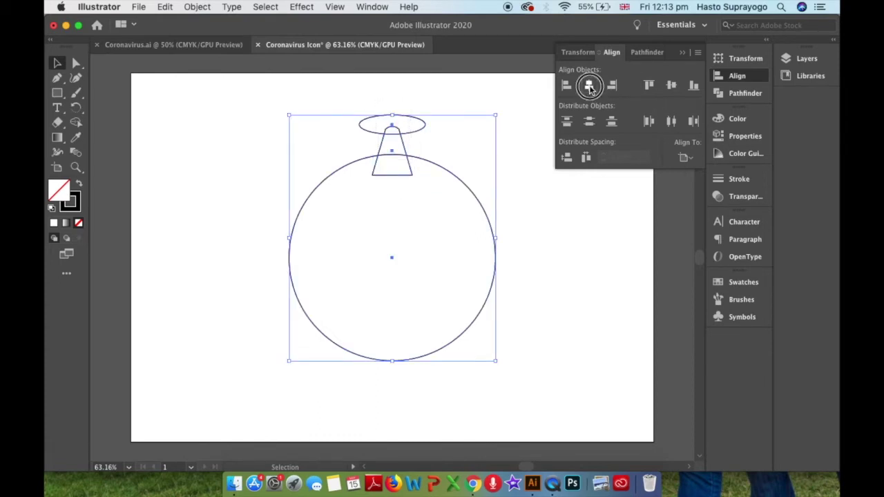
{"action": "left_click", "coordinate": [538, 194]}
- Move the ellipse and stem together straight up until the stem's base only slightly overlaps the circle's upper edge
{"action": "left_click_drag", "start_coordinate": [470, 230], "coordinate": [456, 272]}
{"action": "left_click_drag", "start_coordinate": [371, 132], "coordinate": [393, 186]}
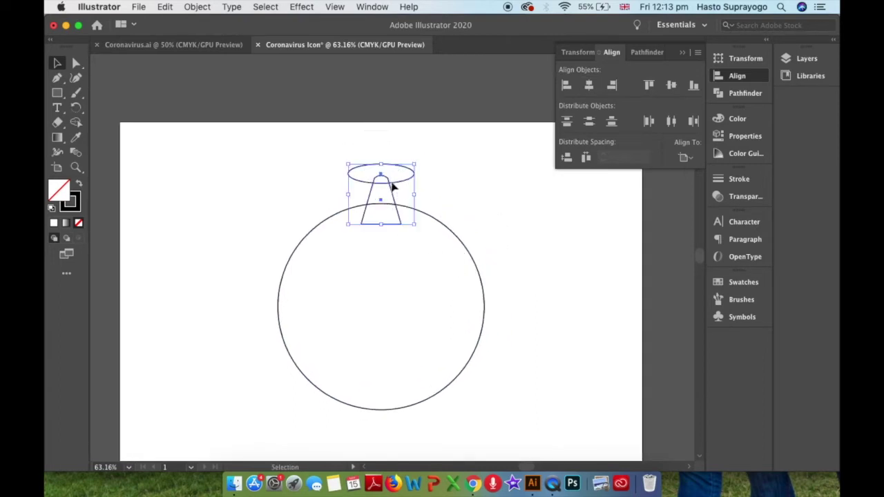
{"action": "left_click", "coordinate": [398, 180], "text": "shift"}
{"action": "left_click", "coordinate": [440, 184]}
{"action": "left_click_drag", "start_coordinate": [364, 168], "coordinate": [391, 170]}
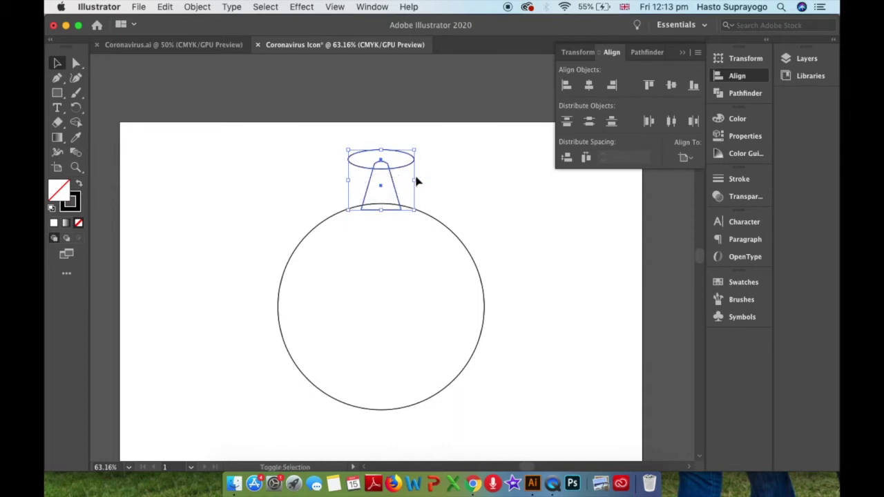
- Raise the ellipse slightly and adjust the stem to match, keeping its base just overlapping the circle
{"action": "left_click", "coordinate": [483, 181]}
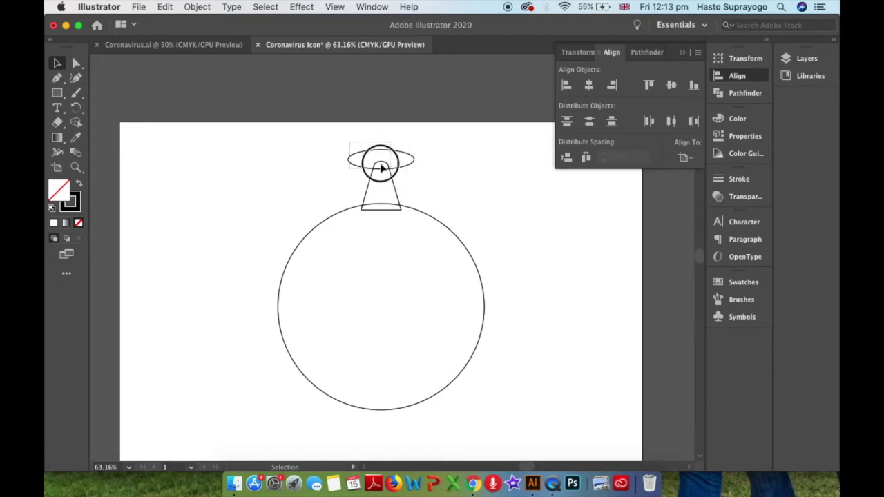
{"action": "left_click", "coordinate": [398, 204]}
{"action": "left_click_drag", "start_coordinate": [381, 207], "coordinate": [380, 214]}
{"action": "left_click", "coordinate": [426, 187]}
- Unite the ellipse and stem into one spike shape with Pathfinder
{"action": "left_click_drag", "start_coordinate": [345, 148], "coordinate": [399, 164]}
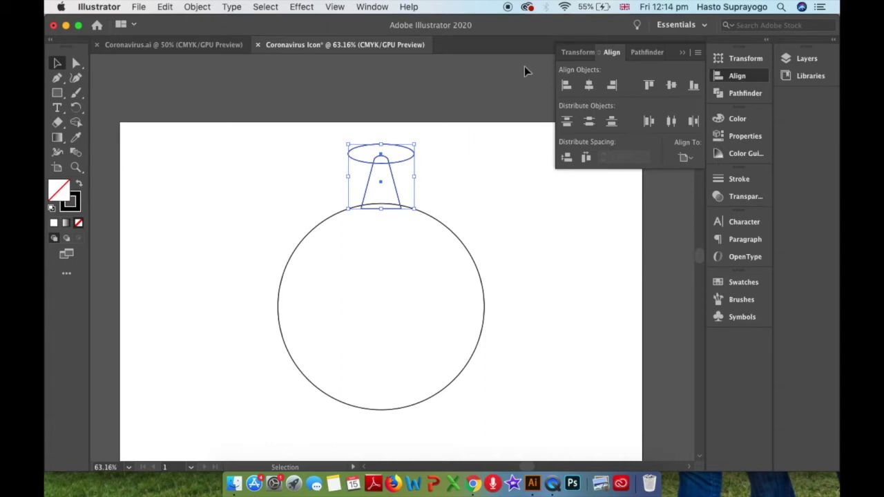
{"action": "left_click", "coordinate": [647, 54]}
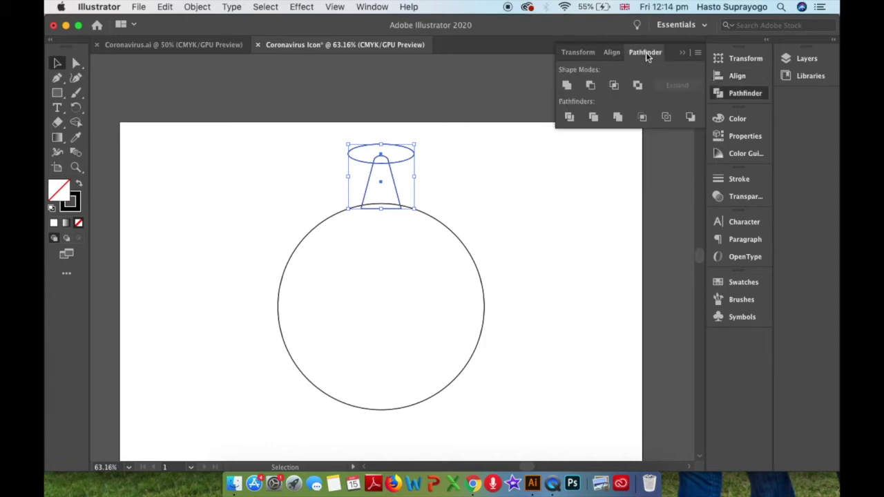
{"action": "left_click", "coordinate": [568, 84]}
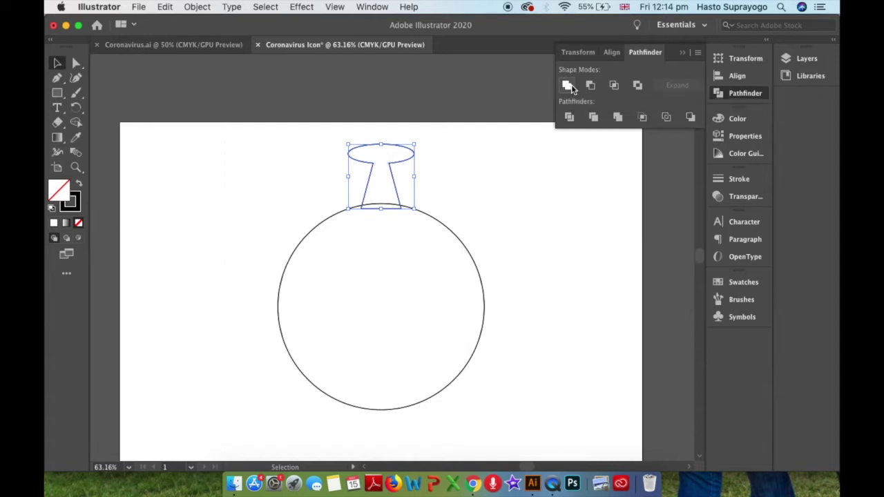
{"action": "left_click", "coordinate": [525, 152]}
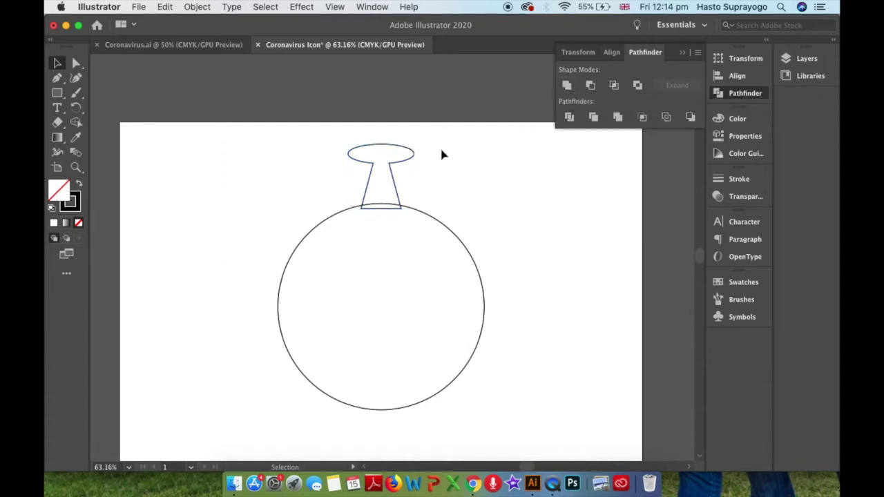
- Copy the united spike and paste the duplicate in front, directly over the original
{"action": "left_click", "coordinate": [399, 166]}
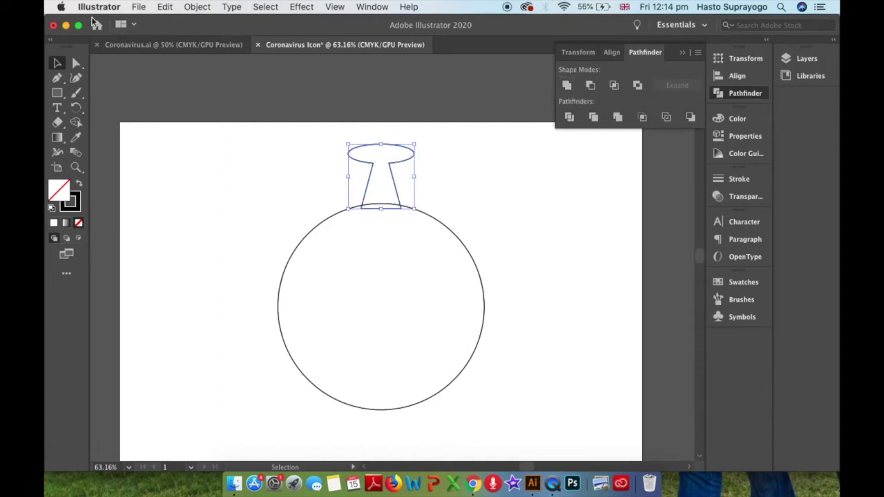
{"action": "left_click", "coordinate": [164, 7]}
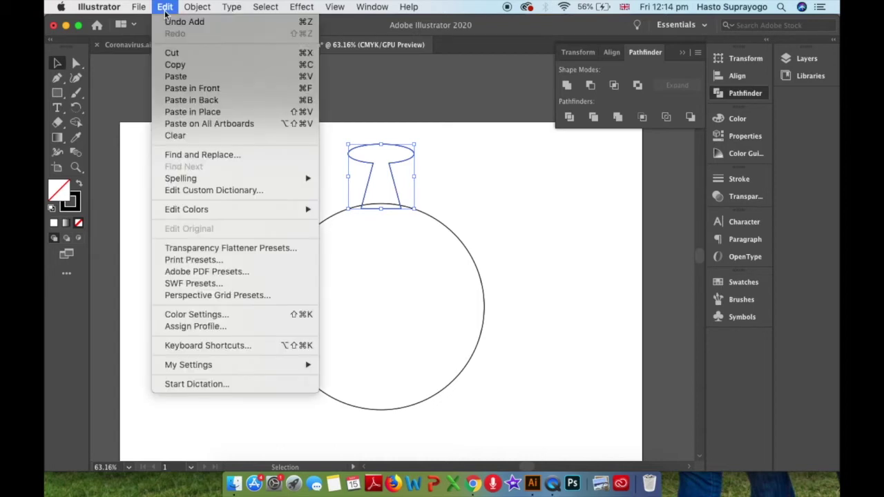
{"action": "key", "text": "Down"}
{"action": "key", "text": "Down"}
{"action": "key", "text": "Down"}
{"action": "key", "text": "Return"}
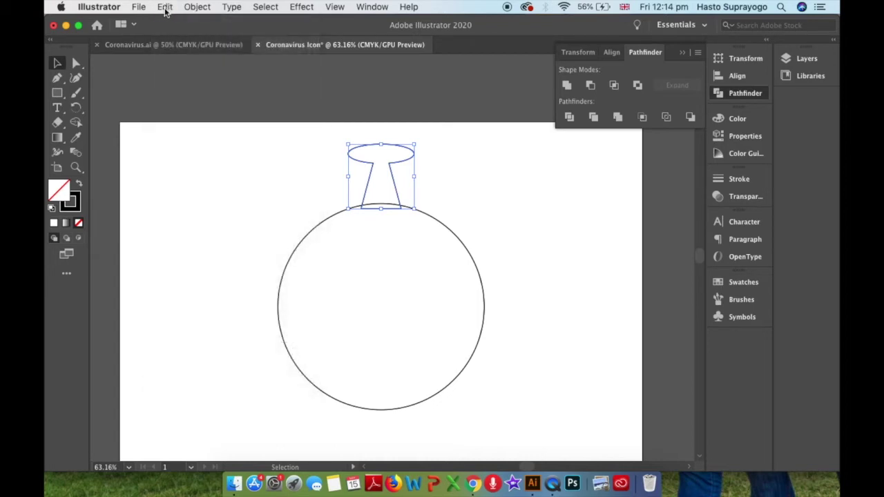
{"action": "left_click", "coordinate": [159, 7]}
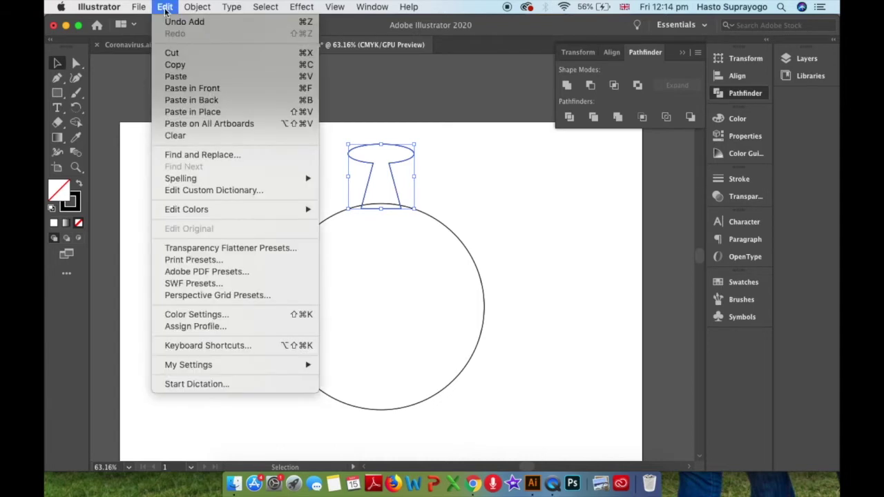
{"action": "left_click", "coordinate": [185, 88]}
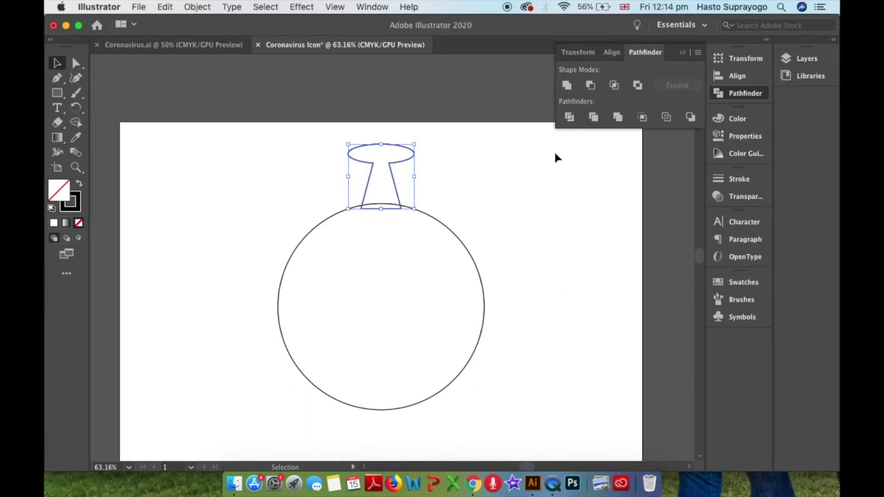
- Flip the duplicate spike vertically about its bottom-centre reference point, and deselect it
{"action": "left_click", "coordinate": [578, 54]}
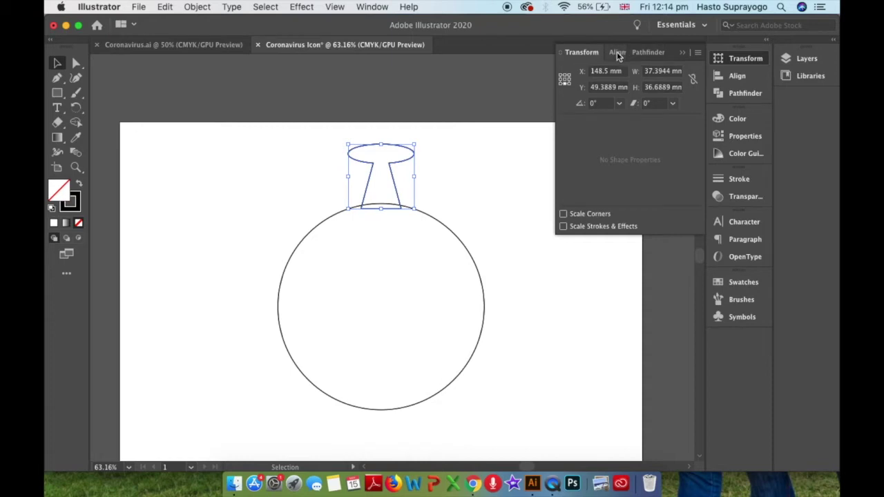
{"action": "left_click", "coordinate": [372, 7]}
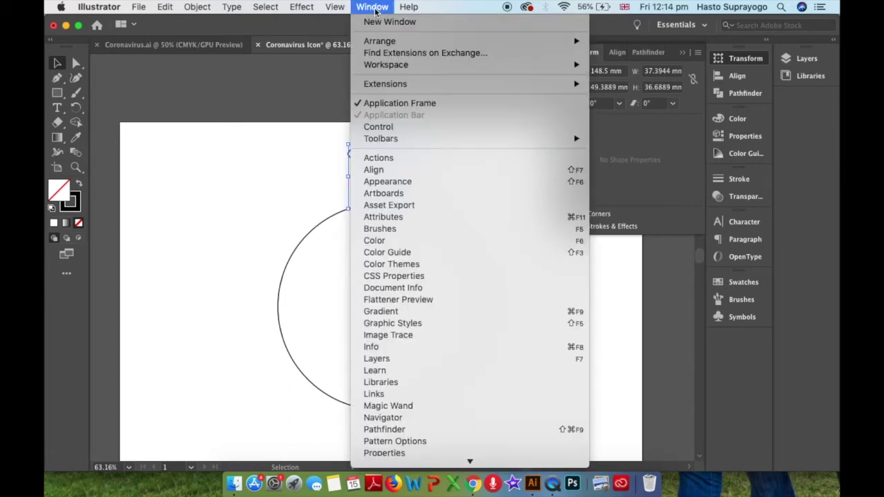
{"action": "scroll", "coordinate": [430, 405], "scroll_direction": "down", "scroll_amount": 5}
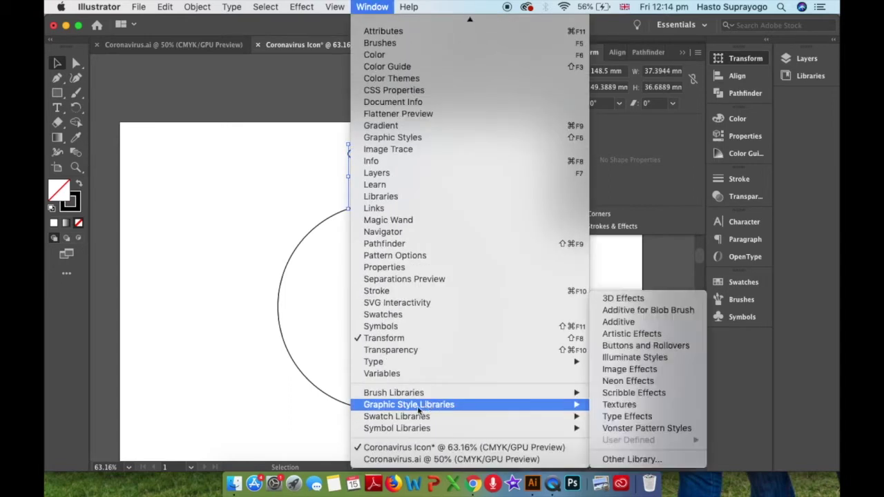
{"action": "left_click", "coordinate": [372, 7]}
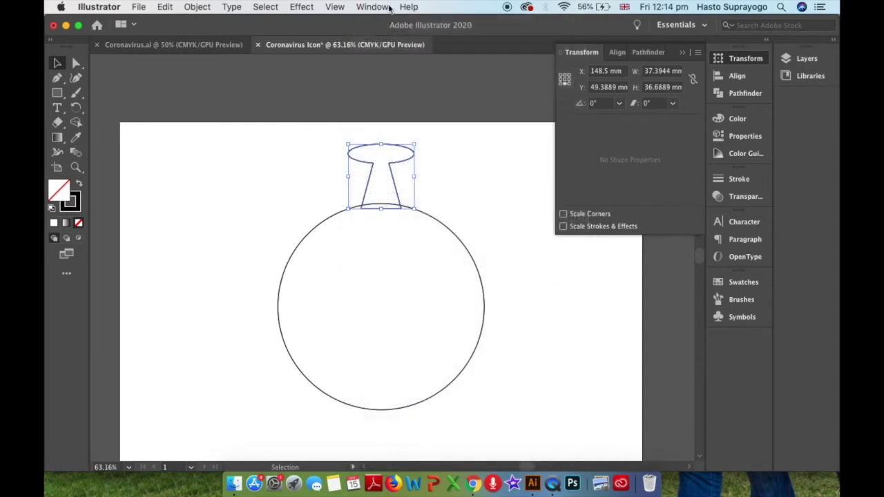
{"action": "left_click", "coordinate": [565, 77]}
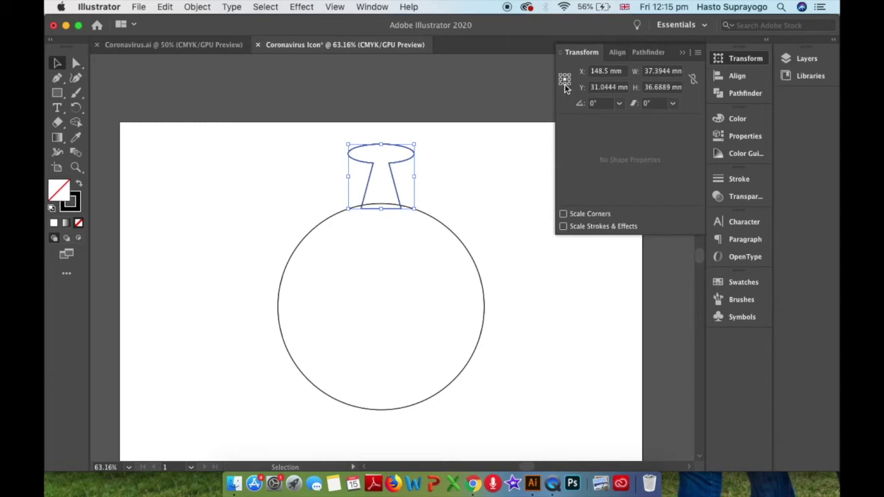
{"action": "left_click", "coordinate": [565, 81]}
{"action": "left_click", "coordinate": [697, 58]}
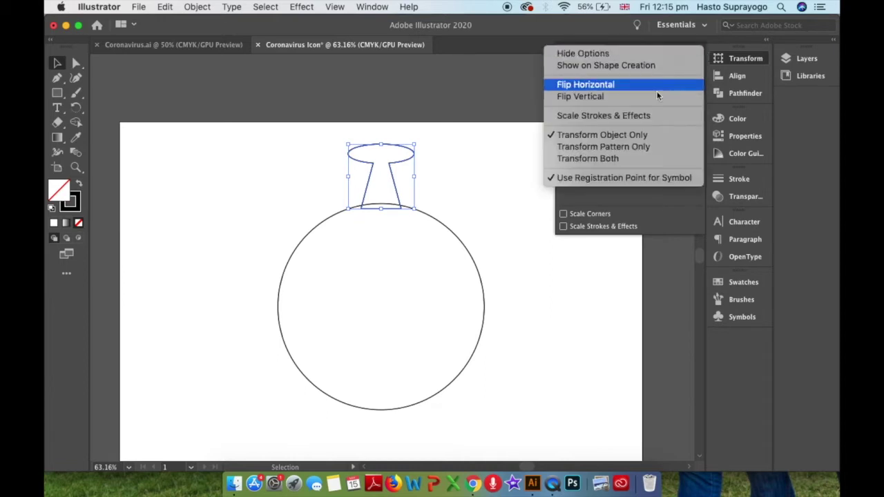
{"action": "left_click", "coordinate": [618, 97]}
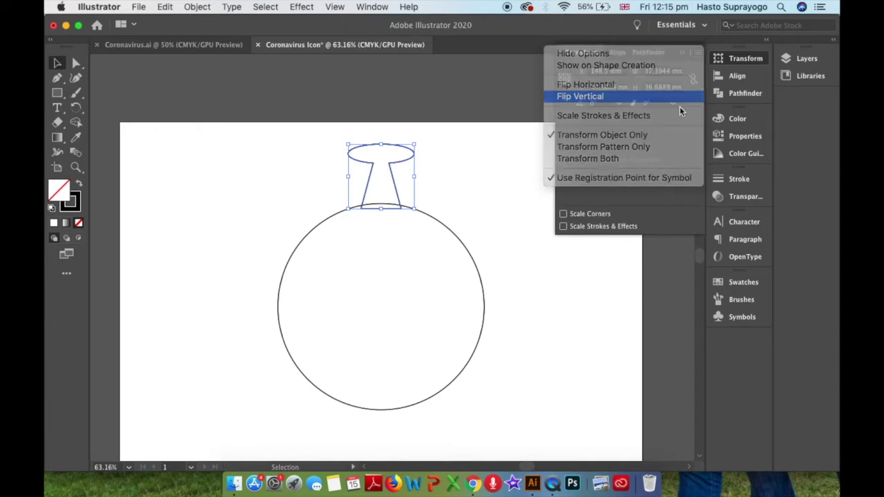
{"action": "left_click", "coordinate": [454, 172]}
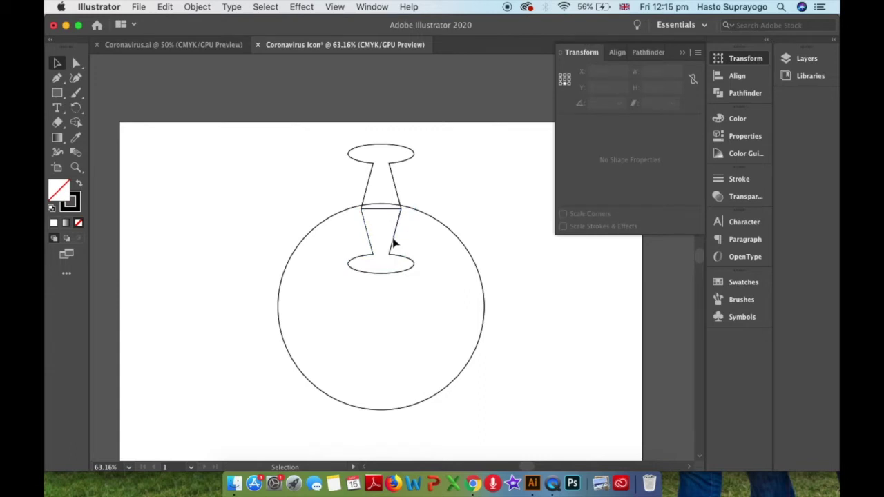
- Move the flipped spike straight down so its base slightly overlaps the circle's bottom edge
{"action": "left_click", "coordinate": [393, 243]}
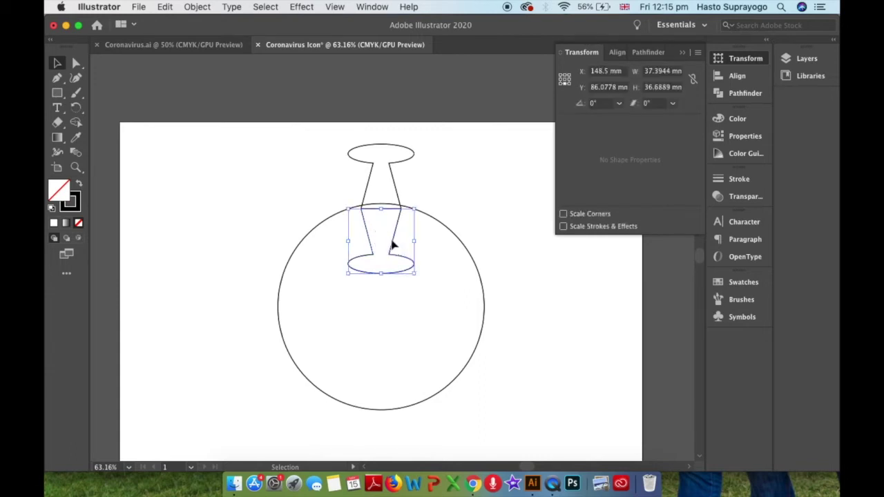
{"action": "left_click", "coordinate": [392, 243]}
{"action": "left_click", "coordinate": [507, 318]}
{"action": "key", "text": "space"}
{"action": "left_click_drag", "start_coordinate": [493, 329], "coordinate": [483, 295]}
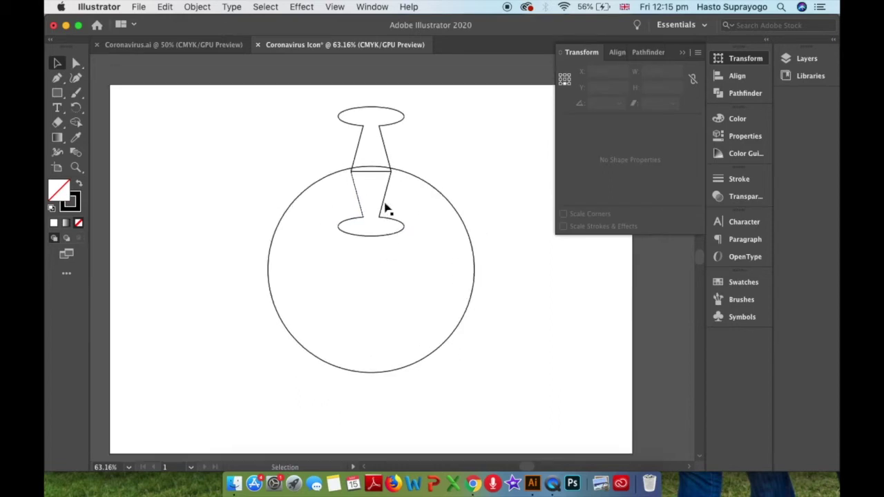
{"action": "left_click", "coordinate": [385, 206]}
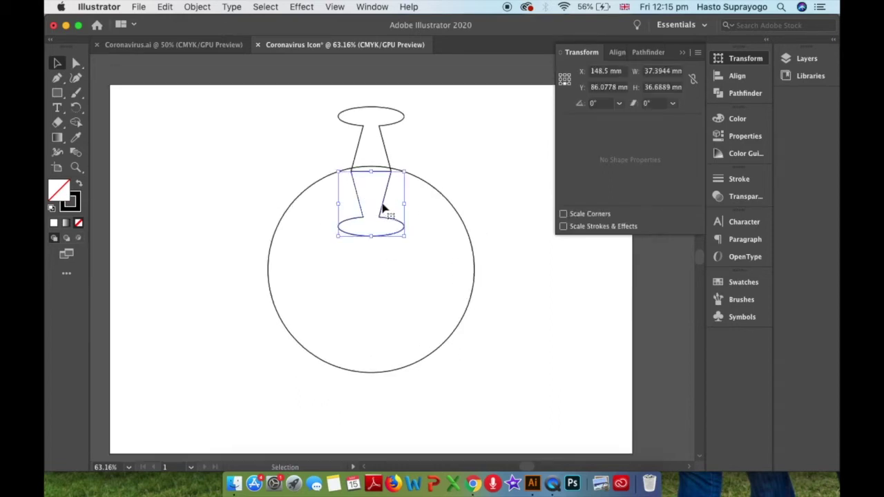
{"action": "left_click_drag", "start_coordinate": [379, 349], "coordinate": [384, 404]}
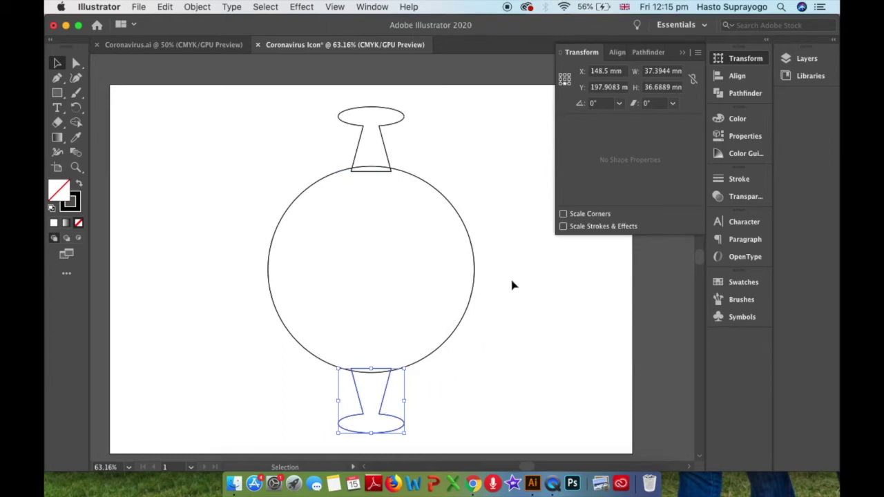
- Group the upper and lower spikes together, and deselect the group
{"action": "left_click", "coordinate": [387, 157], "text": "shift"}
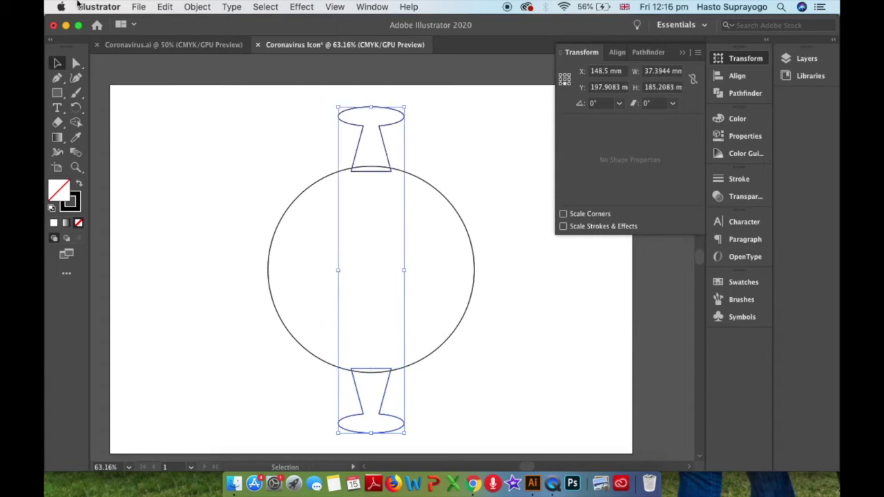
{"action": "left_click", "coordinate": [164, 7]}
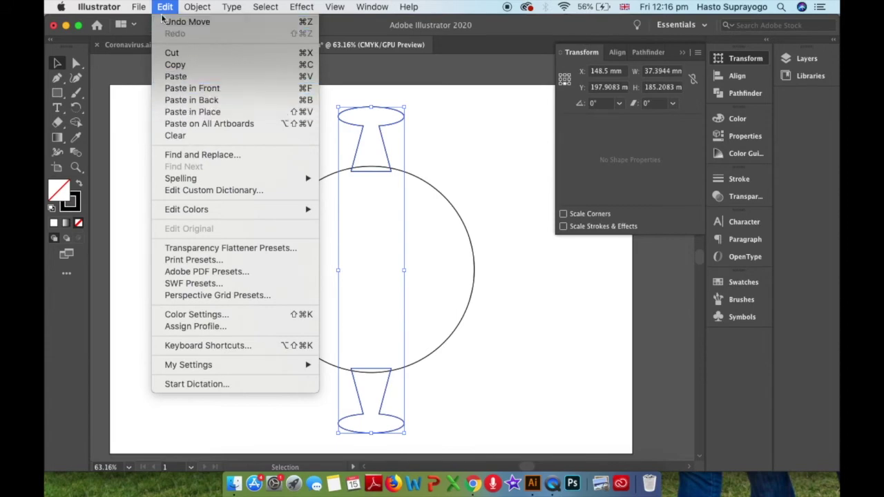
{"action": "mouse_move", "coordinate": [196, 9]}
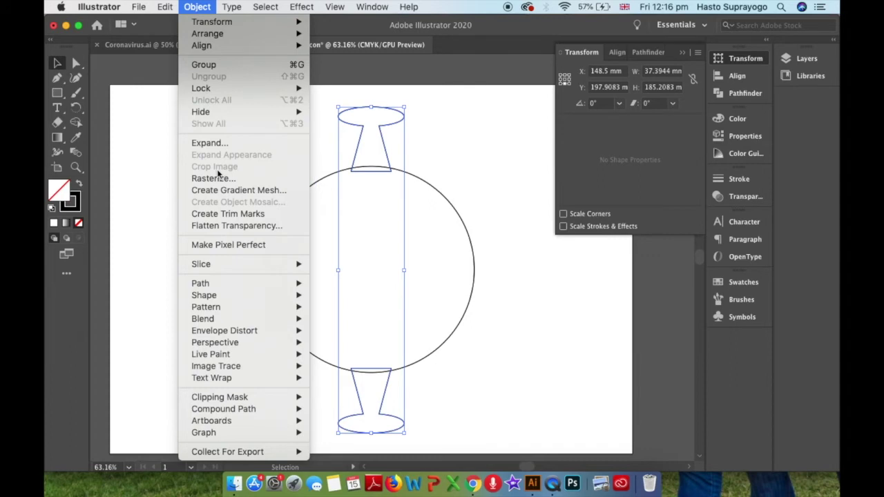
{"action": "left_click", "coordinate": [211, 64]}
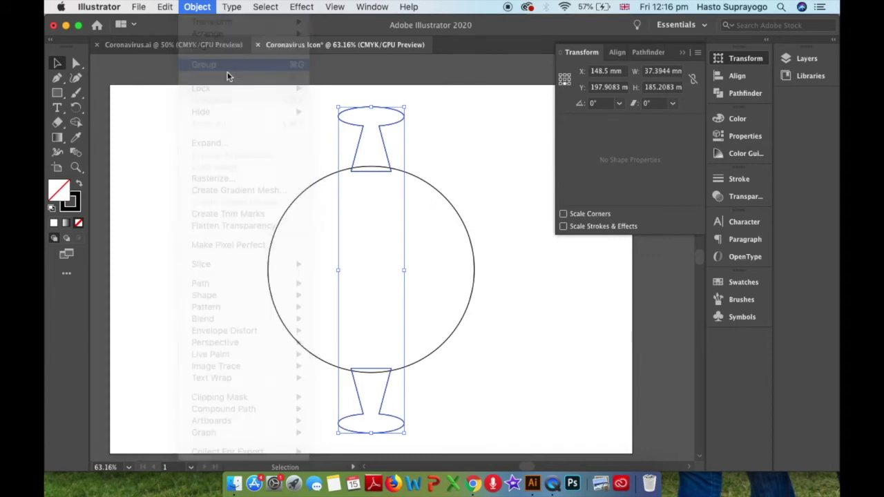
{"action": "left_click", "coordinate": [457, 173]}
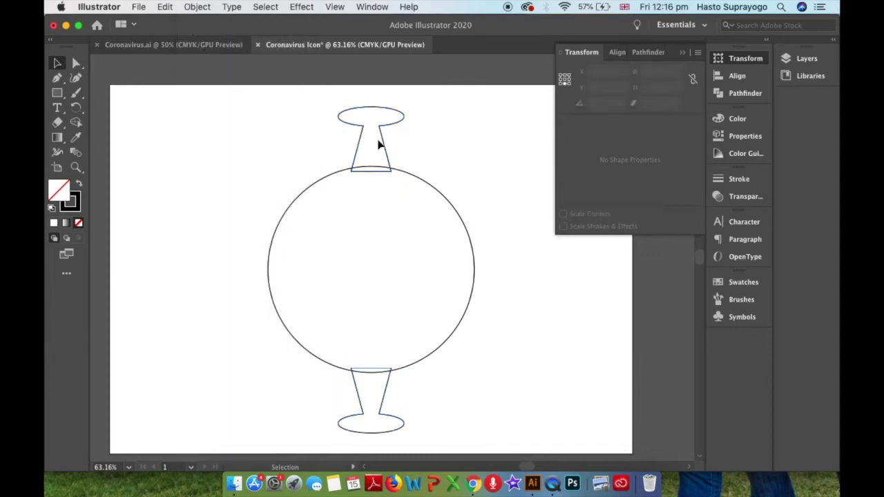
- Align the circle and the grouped spike pair by their vertical centres, and deselect them
{"action": "mouse_move", "coordinate": [459, 151]}
{"action": "left_mouse_down"}
{"action": "mouse_move", "coordinate": [187, 263]}
{"action": "mouse_move", "coordinate": [188, 304]}
{"action": "left_mouse_up"}
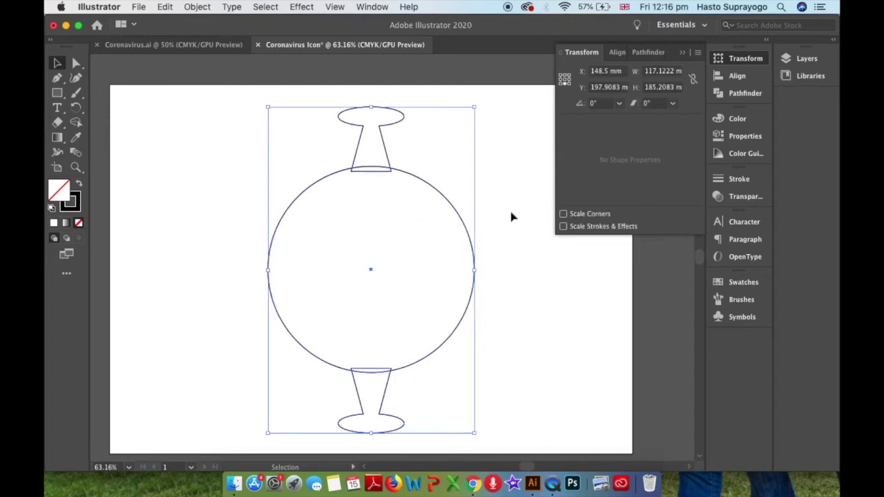
{"action": "left_click", "coordinate": [614, 53]}
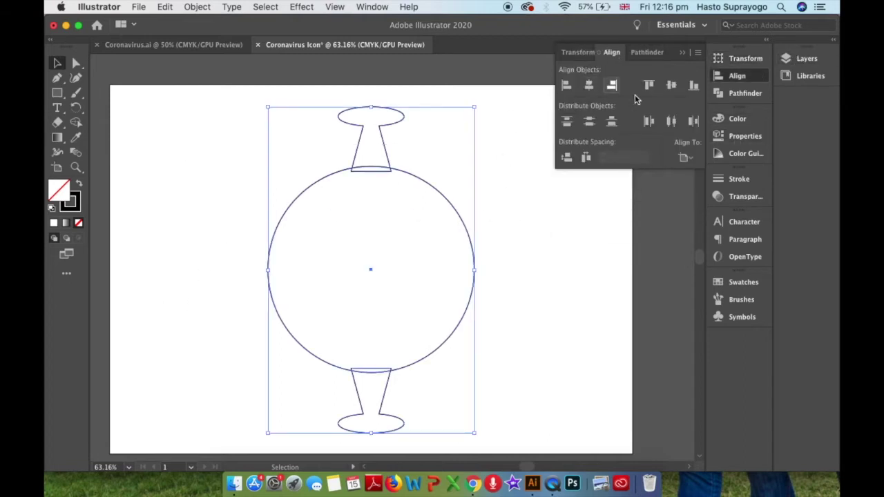
{"action": "left_click", "coordinate": [671, 88]}
{"action": "left_click", "coordinate": [523, 282]}
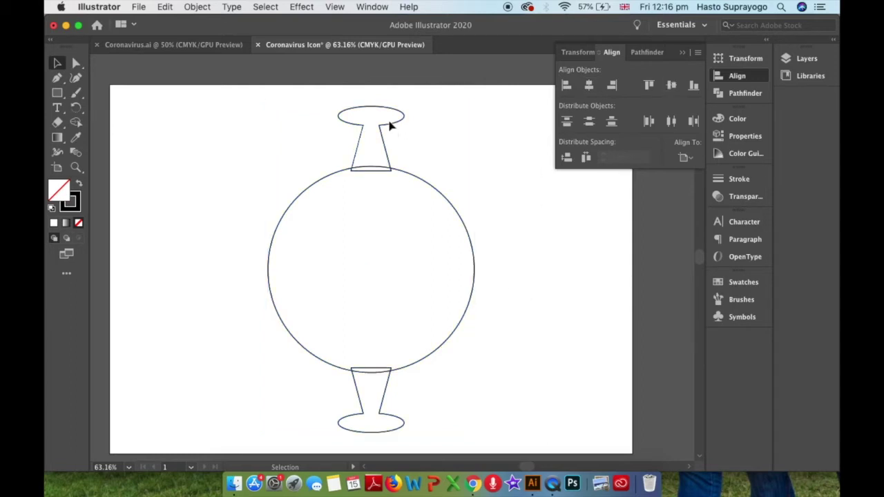
- Duplicate the vertical spike pair in front of the original and rotate the copy about 45° clockwise around the circle
{"action": "left_click", "coordinate": [386, 149]}
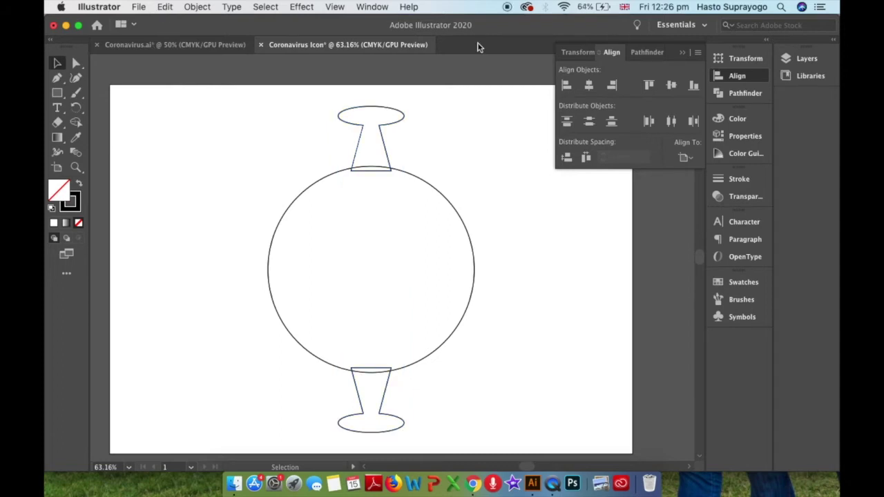
{"action": "left_click", "coordinate": [379, 131]}
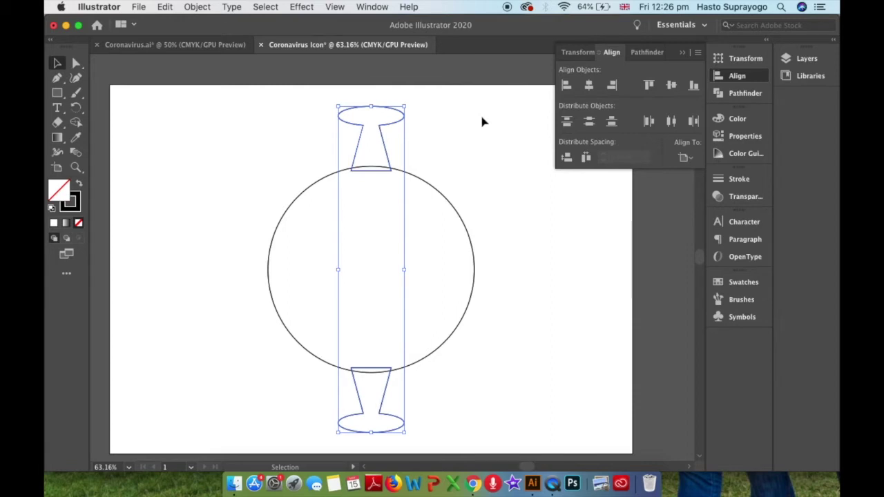
{"action": "left_click", "coordinate": [158, 8]}
{"action": "left_click", "coordinate": [177, 63]}
{"action": "left_click", "coordinate": [163, 8]}
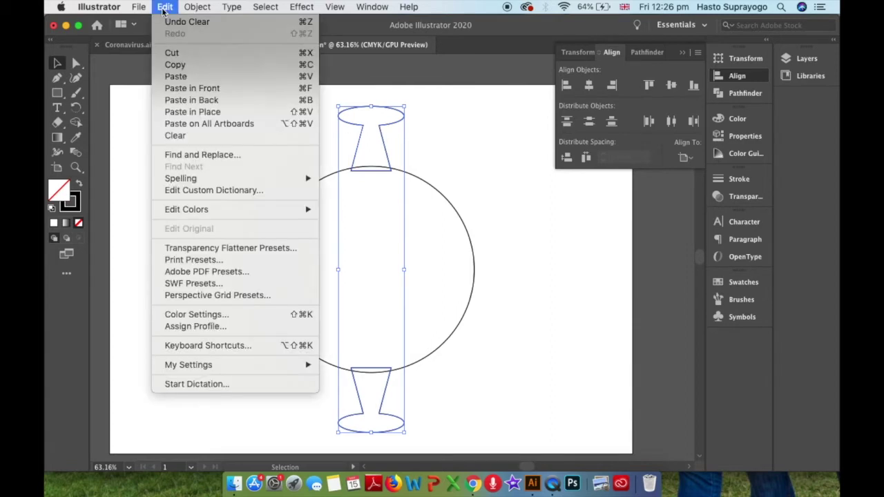
{"action": "left_click", "coordinate": [197, 88]}
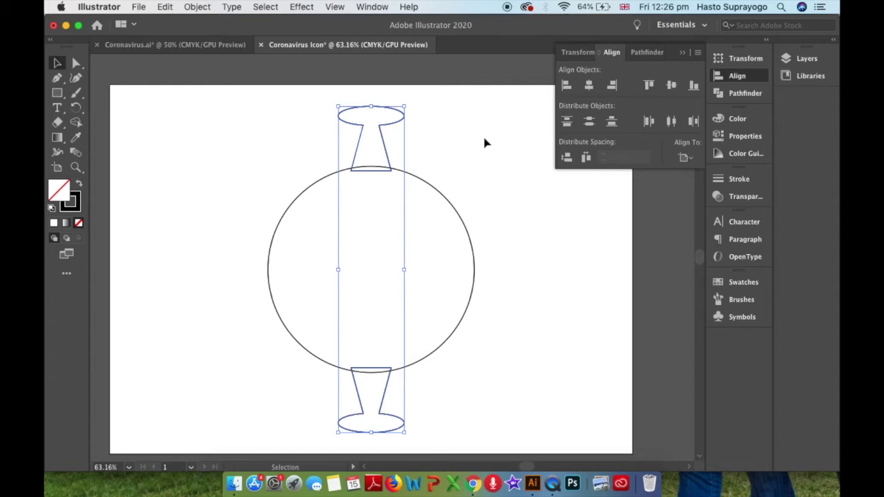
{"action": "left_click", "coordinate": [410, 103]}
{"action": "left_click_drag", "start_coordinate": [411, 102], "coordinate": [460, 167]}
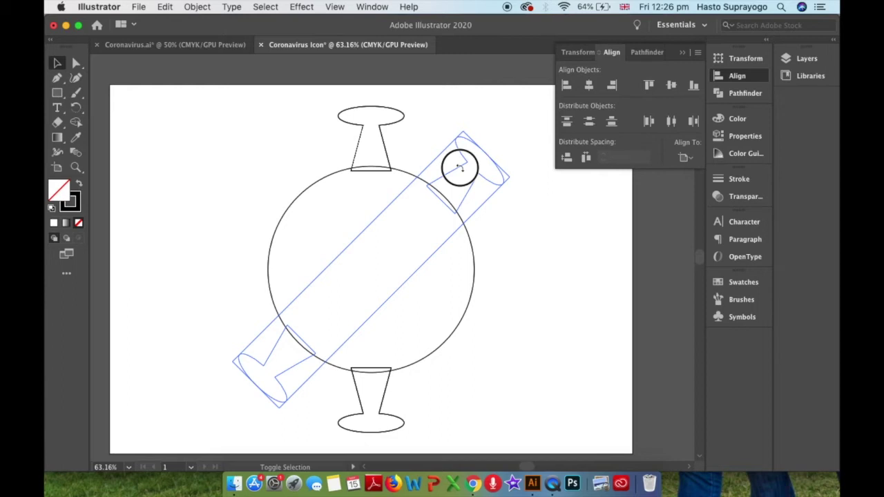
{"action": "left_click_drag", "start_coordinate": [459, 167], "coordinate": [461, 172]}
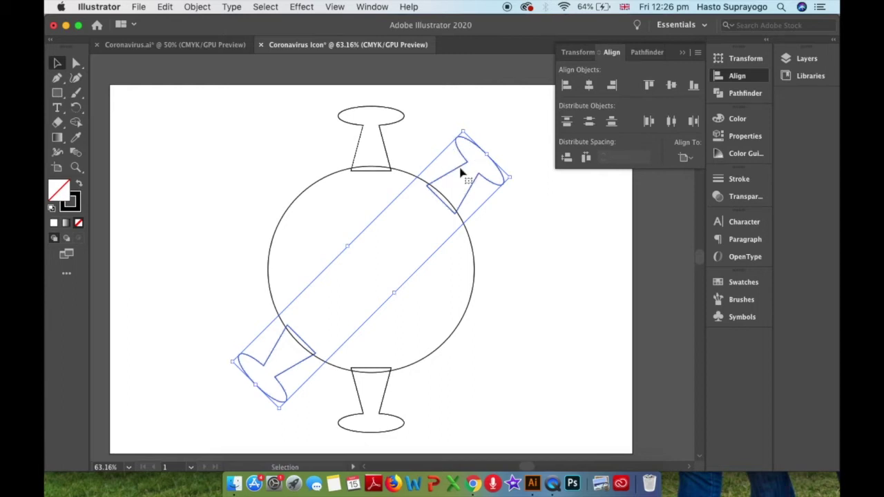
- Duplicate the diagonal spike pair in front and rotate the copy clockwise until it lies horizontally across the circle
{"action": "left_click", "coordinate": [167, 7]}
{"action": "left_click", "coordinate": [183, 65]}
{"action": "left_click", "coordinate": [167, 7]}
{"action": "left_click", "coordinate": [199, 94]}
{"action": "left_click_drag", "start_coordinate": [516, 174], "coordinate": [546, 276]}
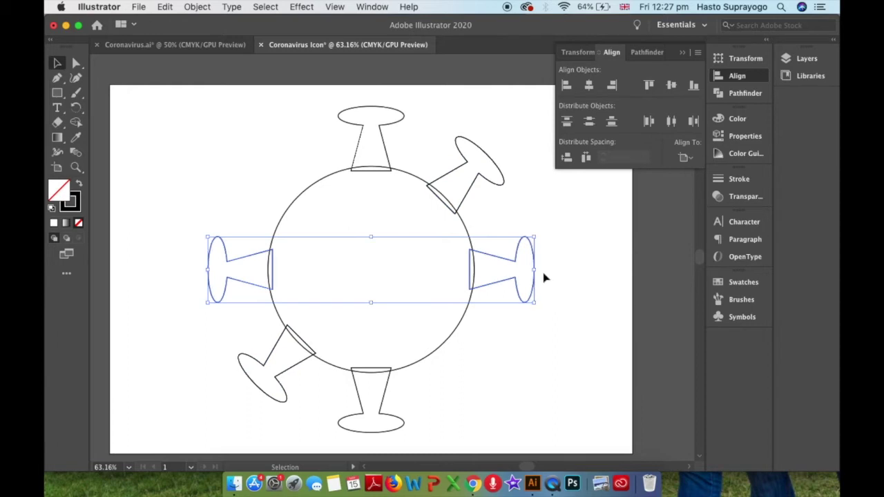
- Duplicate the horizontal spike pair in front, rotate the copy clockwise onto the remaining diagonal, and deselect it
{"action": "left_click", "coordinate": [166, 7]}
{"action": "left_click", "coordinate": [175, 64]}
{"action": "left_click", "coordinate": [165, 8]}
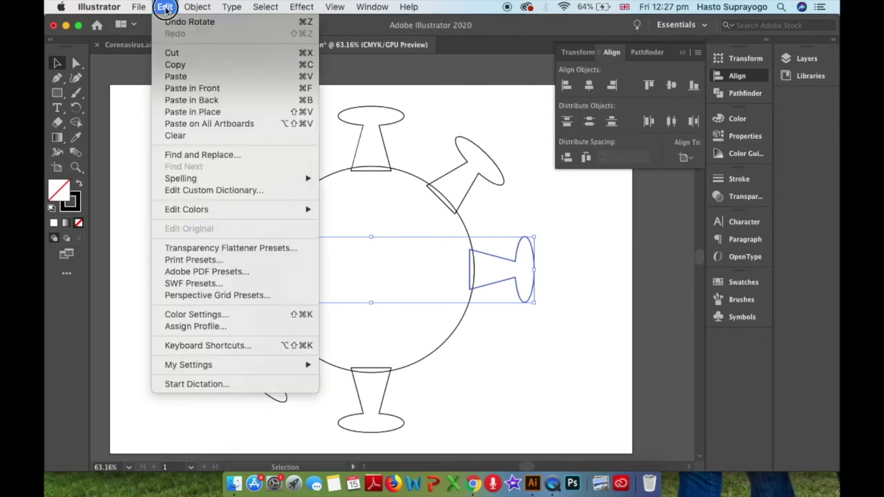
{"action": "left_click", "coordinate": [192, 87]}
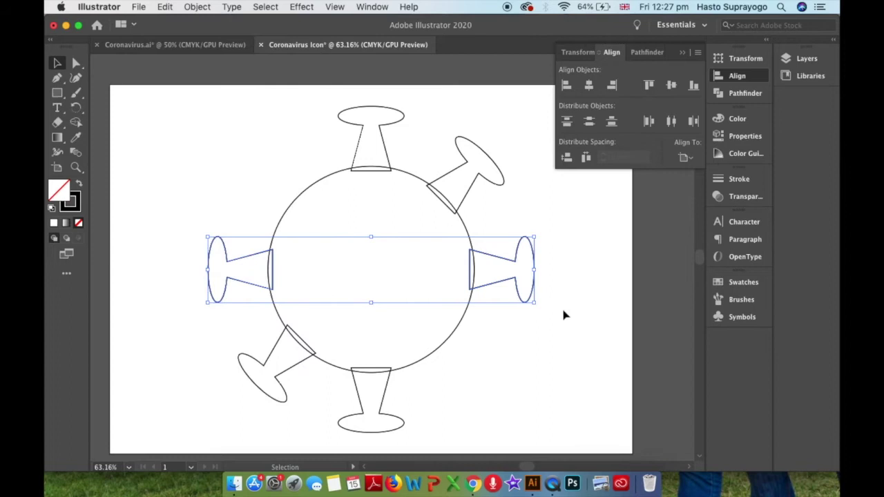
{"action": "left_click_drag", "start_coordinate": [523, 364], "coordinate": [500, 395]}
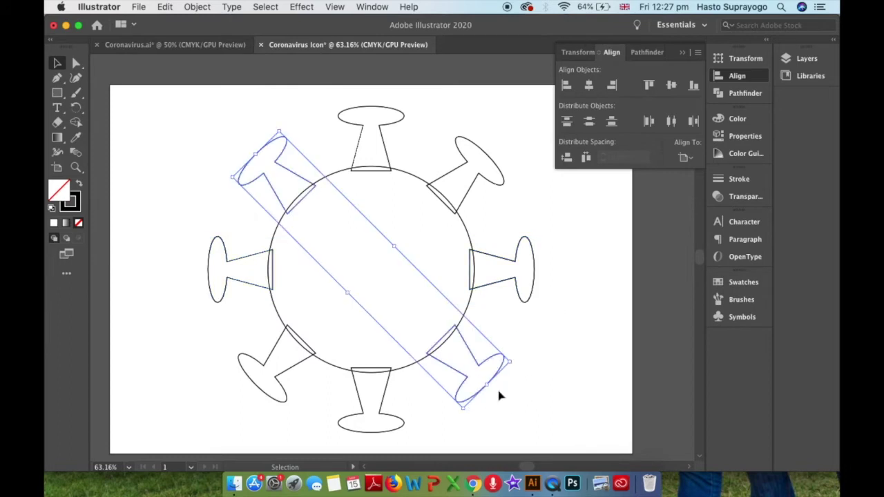
{"action": "left_click", "coordinate": [574, 342]}
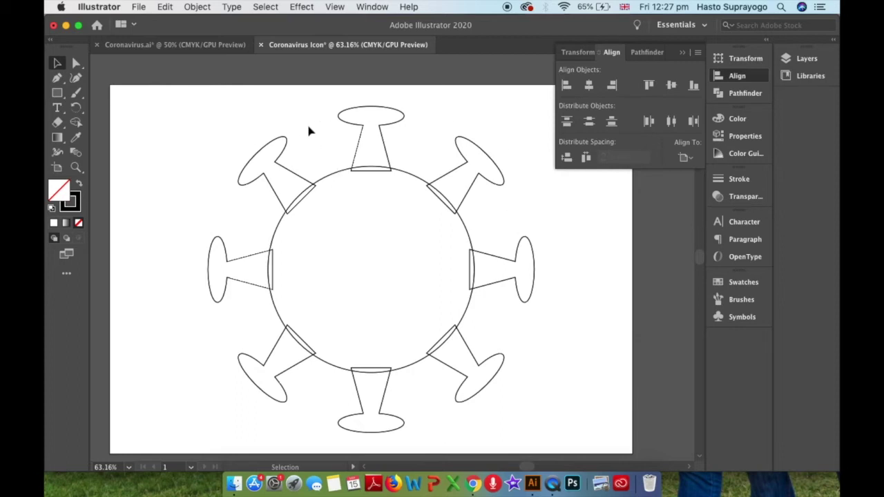
- Ungroup the vertical spike pair and copy its upper spike alone, leaving nothing selected
{"action": "left_click", "coordinate": [394, 129]}
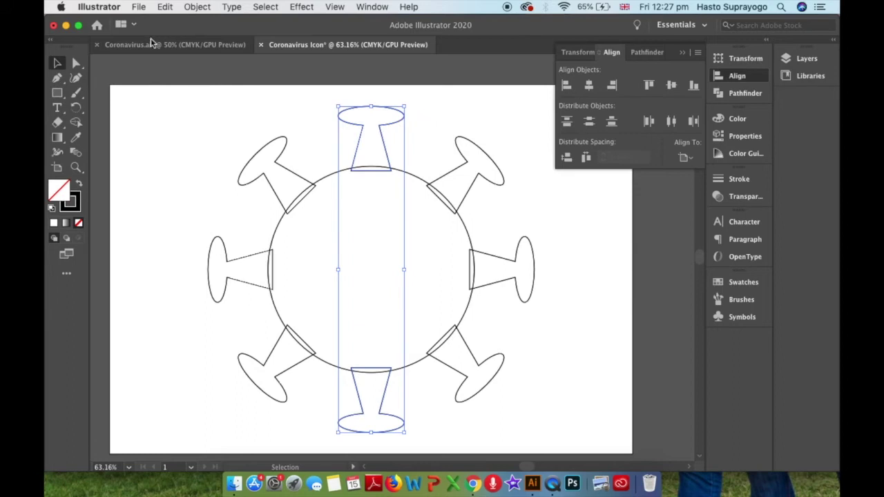
{"action": "right_click", "coordinate": [383, 126]}
{"action": "left_click", "coordinate": [436, 228]}
{"action": "left_click", "coordinate": [405, 123]}
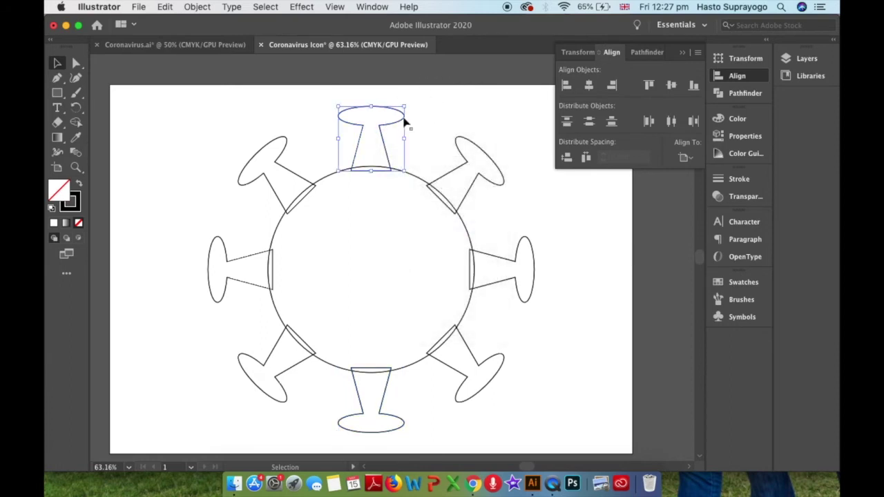
{"action": "left_click", "coordinate": [165, 6]}
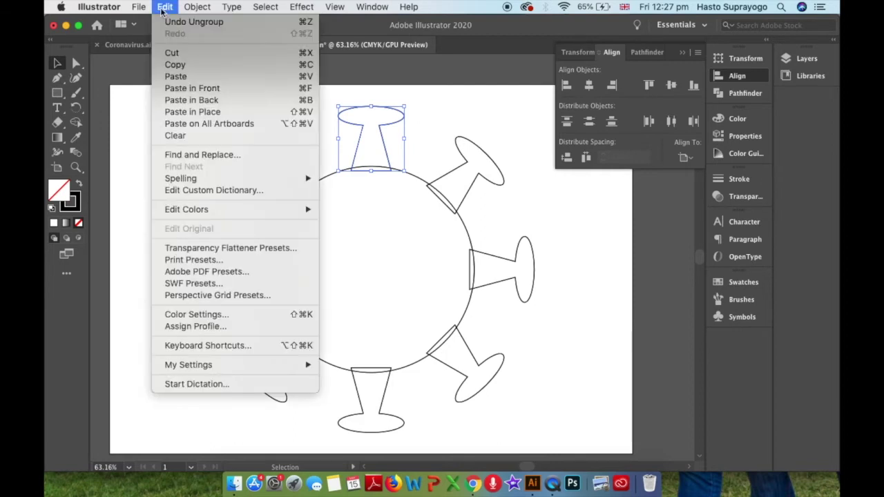
{"action": "left_click", "coordinate": [174, 64]}
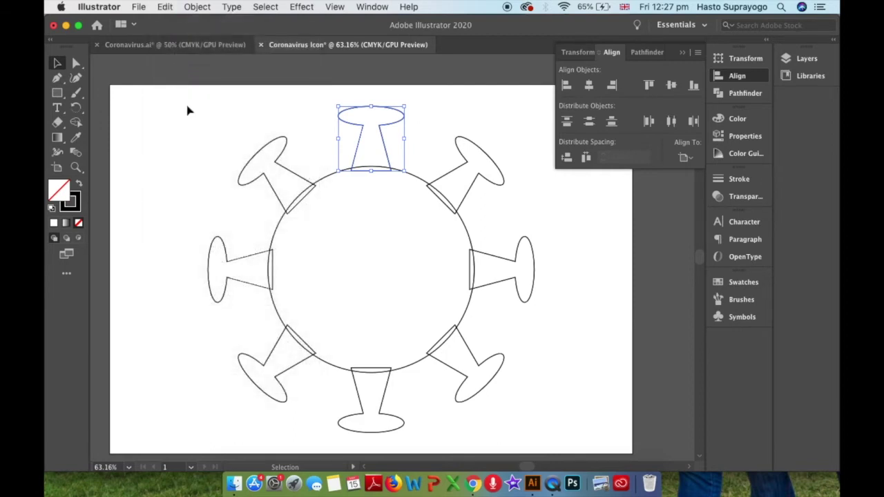
{"action": "left_click", "coordinate": [184, 117]}
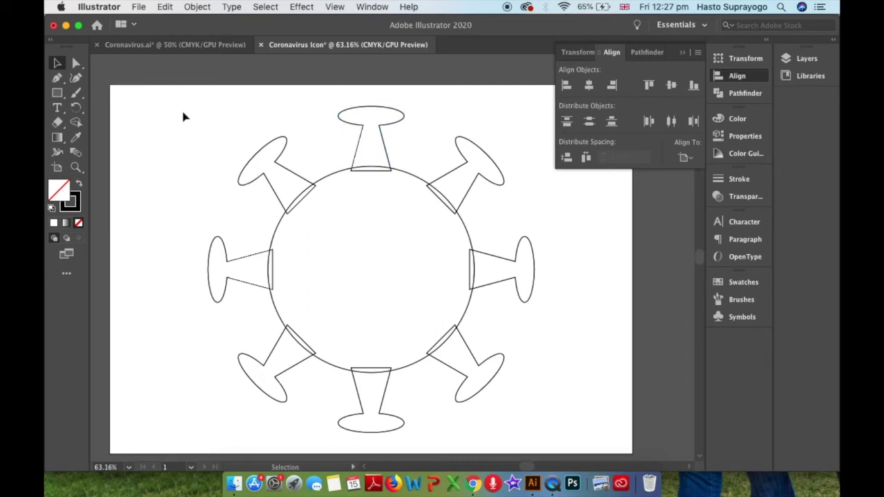
- Group the circle and all eight spikes into one object, and deselect the group
{"action": "left_click_drag", "start_coordinate": [167, 102], "coordinate": [493, 444]}
{"action": "left_click_drag", "start_coordinate": [345, 274], "coordinate": [394, 270]}
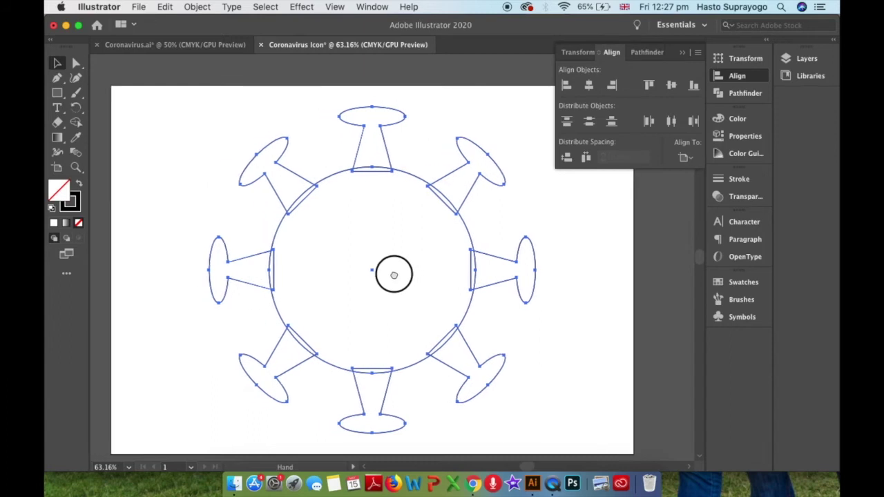
{"action": "left_click", "coordinate": [198, 7]}
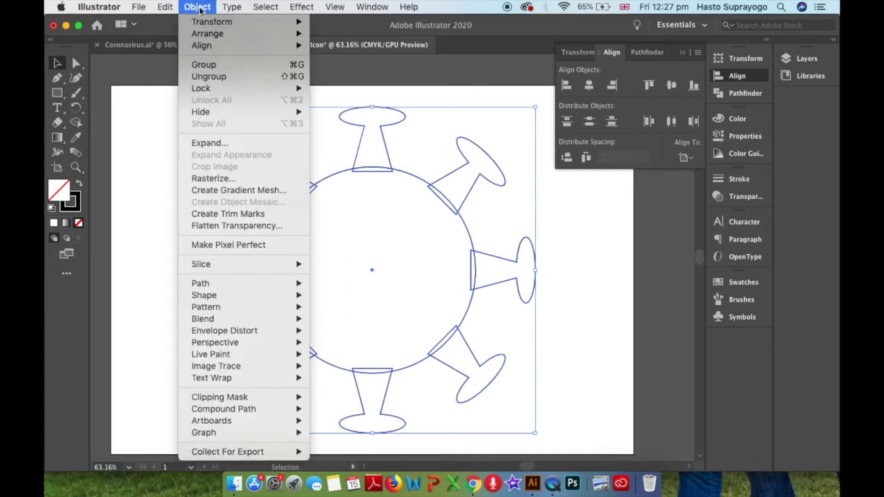
{"action": "left_click", "coordinate": [216, 67]}
{"action": "left_click", "coordinate": [183, 143]}
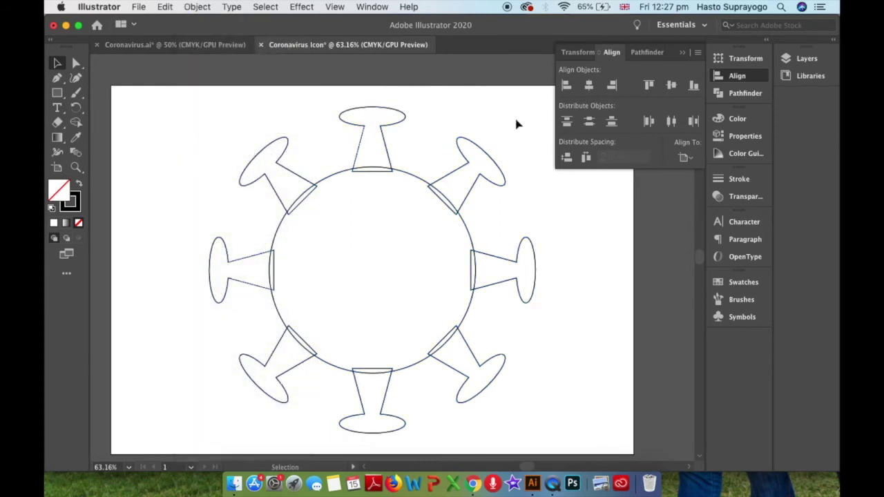
- Paste the copied spike in front as a smaller version about 17 mm wide, with its base lowered onto the circle's top edge
{"action": "left_click", "coordinate": [164, 8]}
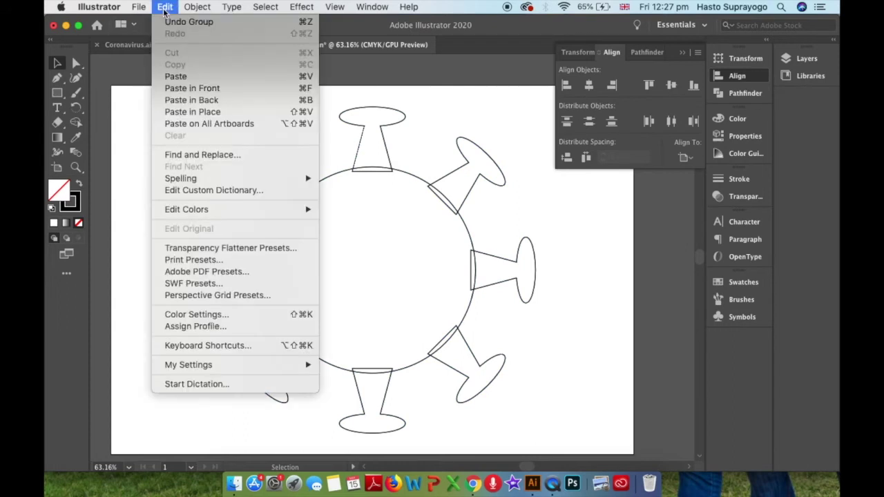
{"action": "left_click", "coordinate": [198, 88]}
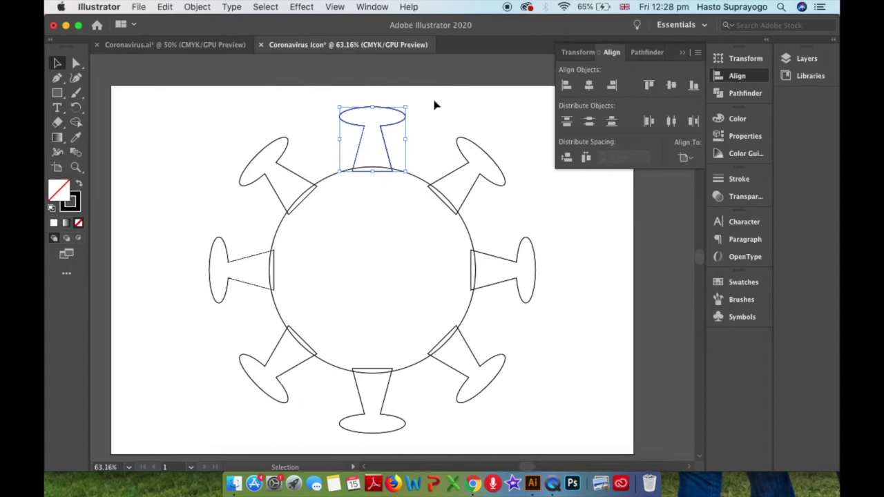
{"action": "left_click_drag", "start_coordinate": [411, 105], "coordinate": [410, 105]}
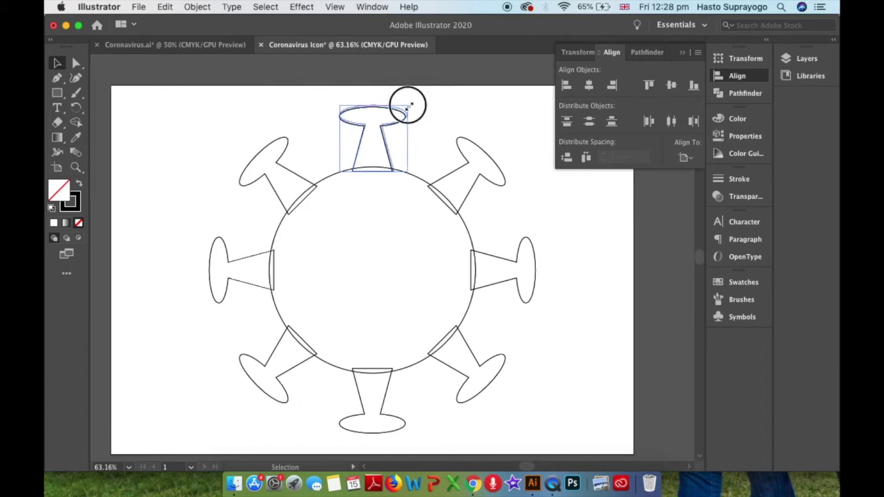
{"action": "left_click_drag", "start_coordinate": [410, 105], "coordinate": [388, 124]}
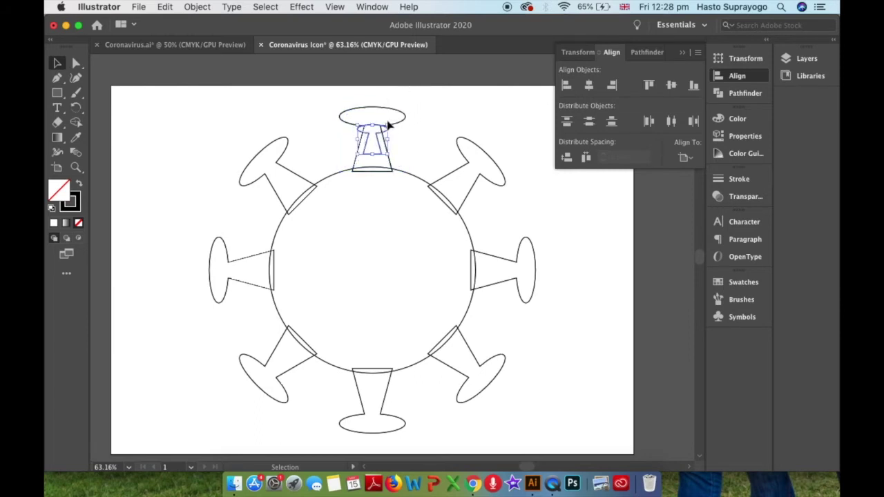
{"action": "left_click_drag", "start_coordinate": [379, 155], "coordinate": [380, 161]}
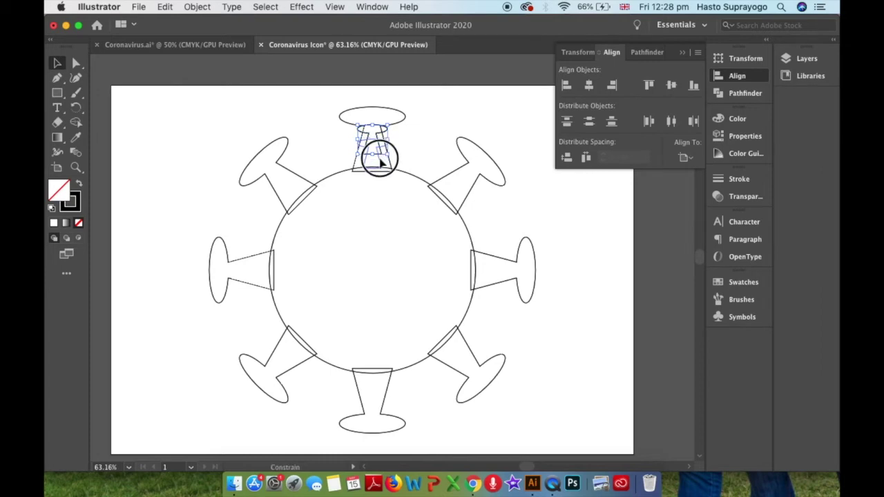
{"action": "left_click_drag", "start_coordinate": [380, 160], "coordinate": [379, 176]}
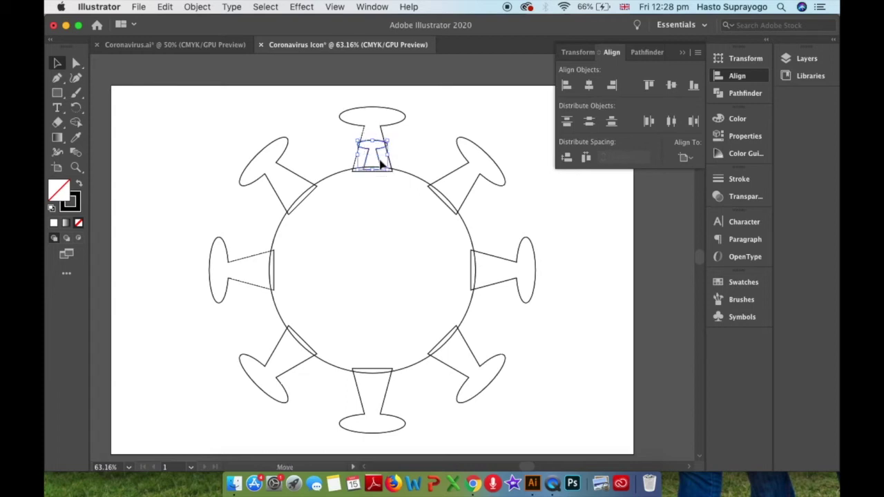
- Rotate the large grouped icon counterclockwise so the small spike stands midway between two large spikes, and deselect it
{"action": "left_click", "coordinate": [405, 126]}
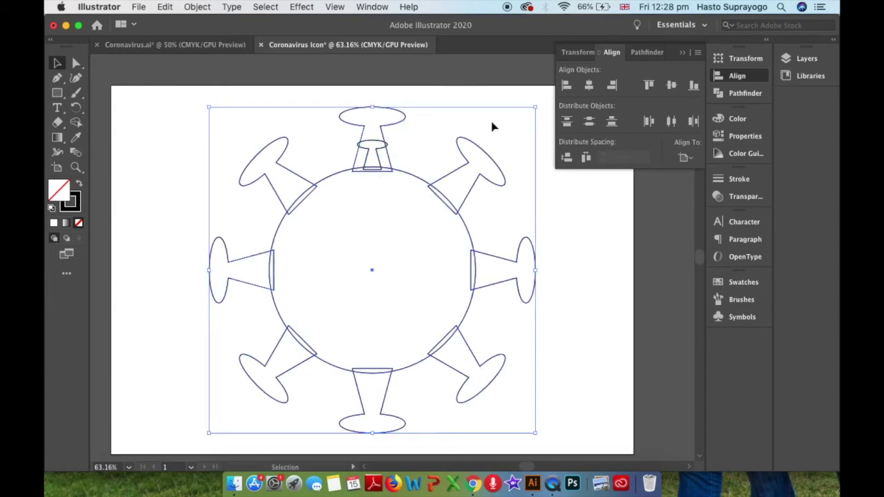
{"action": "left_click_drag", "start_coordinate": [203, 104], "coordinate": [114, 164]}
{"action": "left_click", "coordinate": [348, 186]}
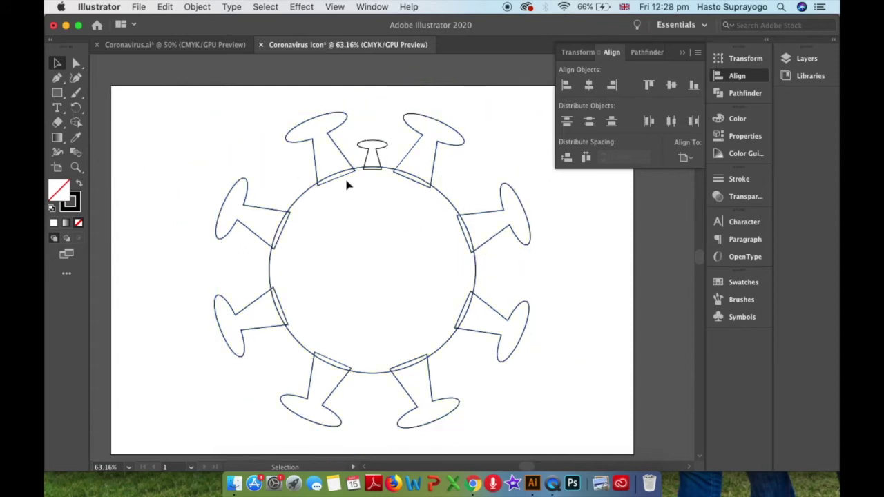
- Copy the small spike and paste the duplicate in front, directly over the original
{"action": "left_click", "coordinate": [379, 157]}
{"action": "left_click", "coordinate": [164, 7]}
{"action": "left_click", "coordinate": [175, 65]}
{"action": "left_click", "coordinate": [164, 7]}
{"action": "left_click", "coordinate": [193, 89]}
- Flip the duplicate small spike vertically and move it straight down so its base meets the circle's bottom edge
{"action": "left_click", "coordinate": [577, 52]}
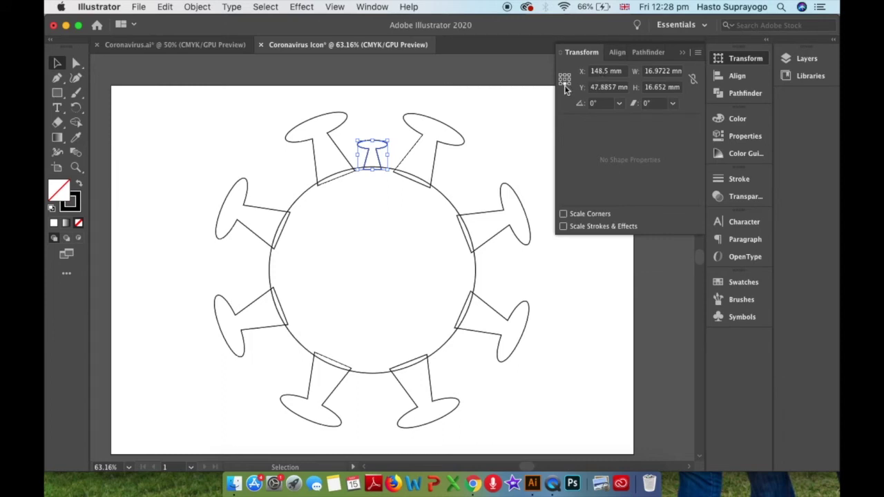
{"action": "left_click", "coordinate": [698, 52]}
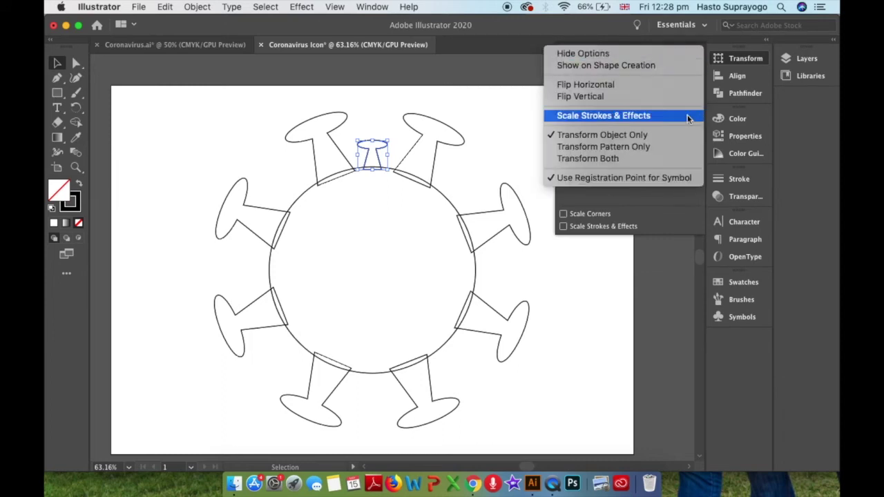
{"action": "left_click", "coordinate": [611, 100]}
{"action": "left_click_drag", "start_coordinate": [379, 187], "coordinate": [381, 387]}
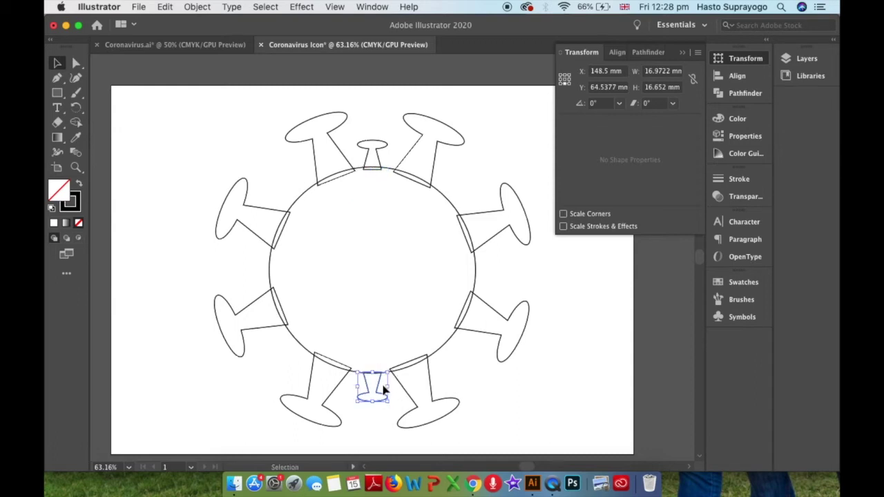
- Group the small spikes at the circle's top and bottom, centre the pair vertically on the artboard, and deselect it
{"action": "left_click", "coordinate": [379, 161], "text": "shift"}
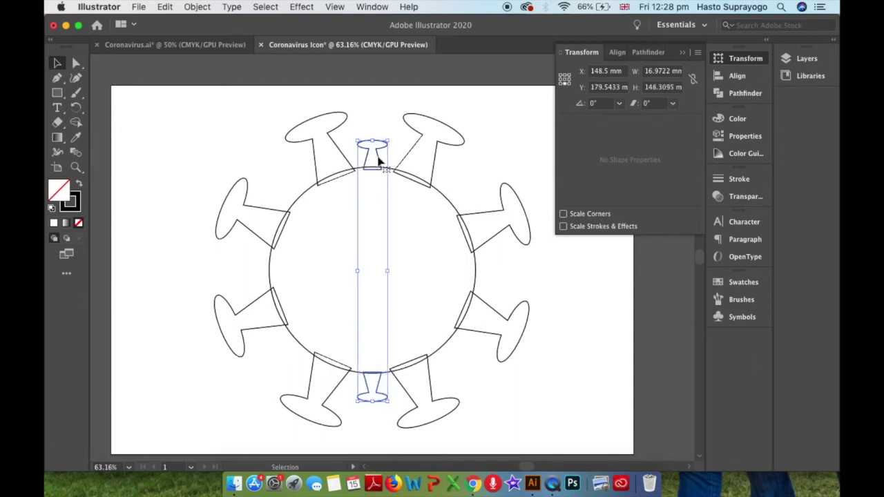
{"action": "left_click", "coordinate": [199, 7]}
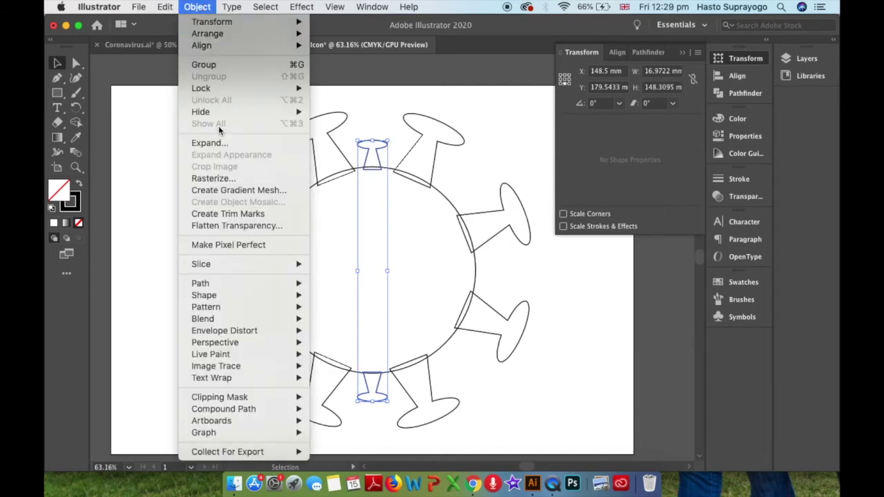
{"action": "left_click", "coordinate": [204, 65]}
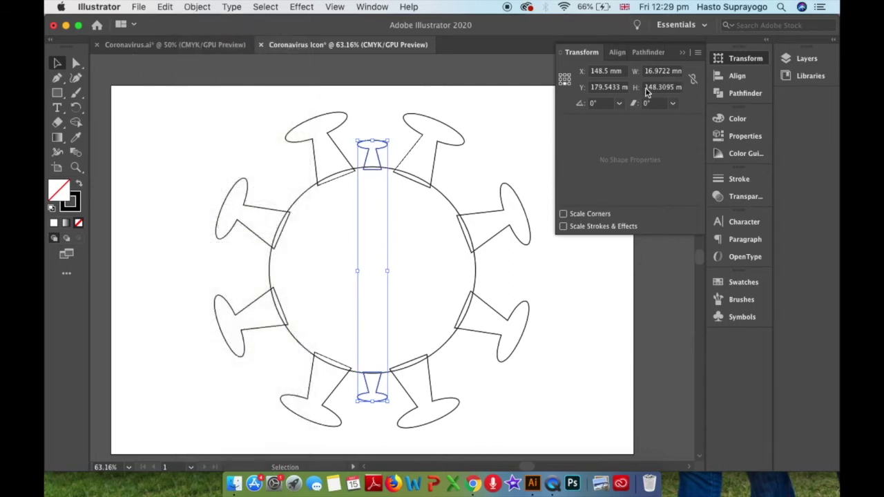
{"action": "left_click", "coordinate": [613, 52]}
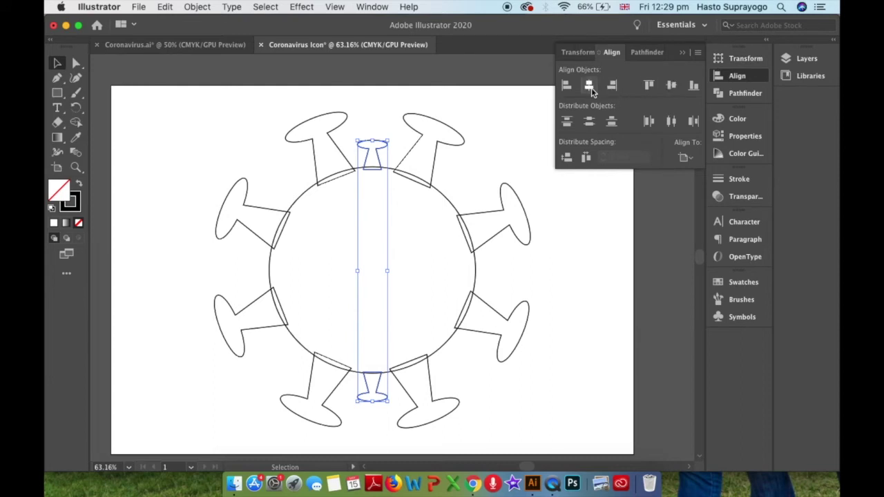
{"action": "left_click", "coordinate": [674, 84]}
{"action": "left_click", "coordinate": [497, 160]}
- Duplicate the vertical small-spike pair in front and rotate the copy clockwise onto the upper-right to lower-left diagonal, between the large spikes
{"action": "left_click", "coordinate": [376, 160]}
{"action": "left_click", "coordinate": [164, 7]}
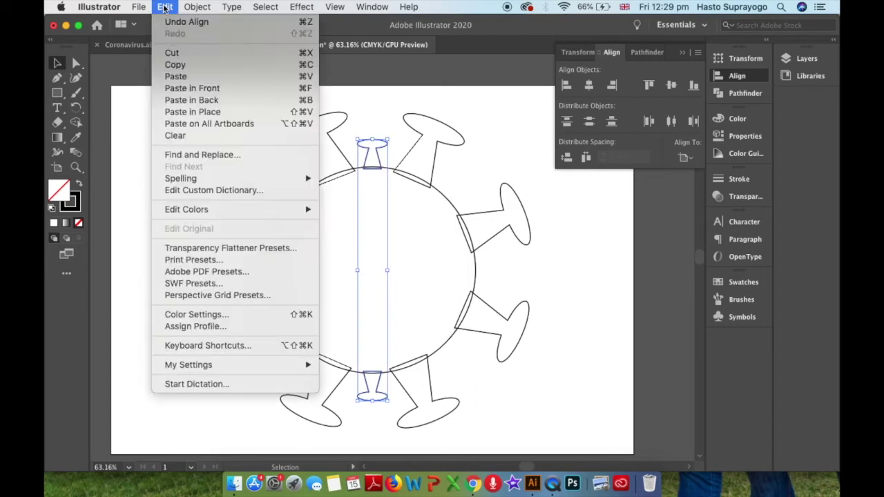
{"action": "left_click", "coordinate": [167, 9]}
{"action": "left_click", "coordinate": [166, 9]}
{"action": "left_click", "coordinate": [201, 89]}
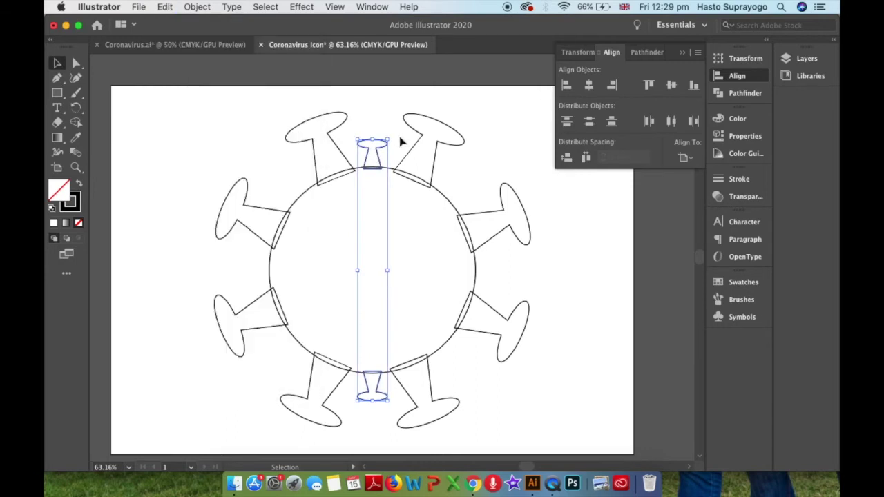
{"action": "left_click_drag", "start_coordinate": [395, 134], "coordinate": [473, 194]}
- Duplicate the diagonal small-spike pair in front and rotate the copy clockwise until it lies horizontally across the circle
{"action": "left_click", "coordinate": [166, 8]}
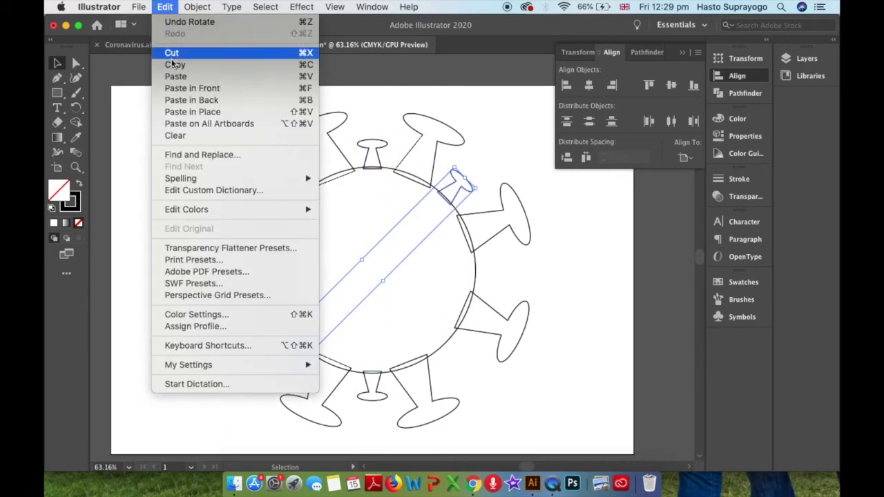
{"action": "left_click", "coordinate": [174, 66]}
{"action": "left_click", "coordinate": [166, 8]}
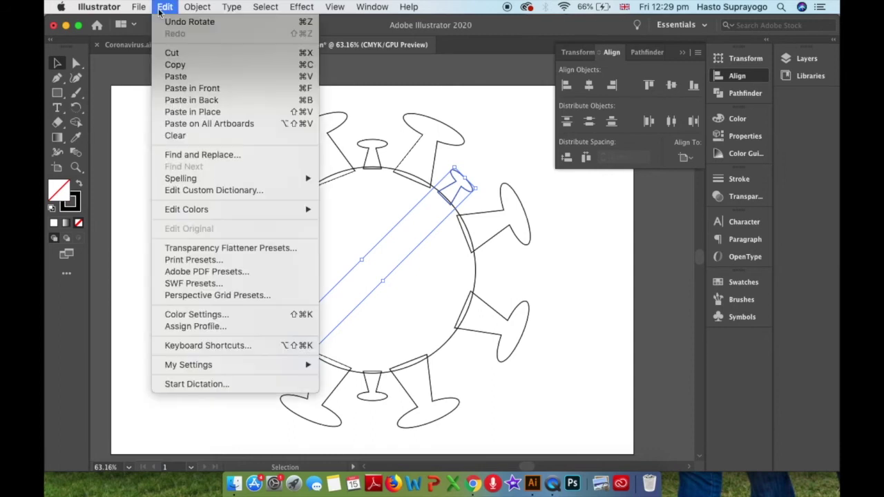
{"action": "left_click", "coordinate": [194, 88]}
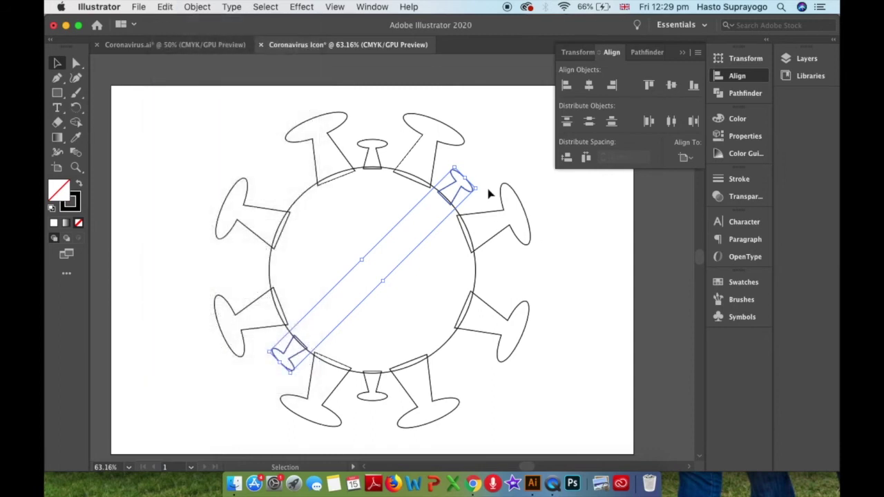
{"action": "left_click_drag", "start_coordinate": [484, 185], "coordinate": [504, 269]}
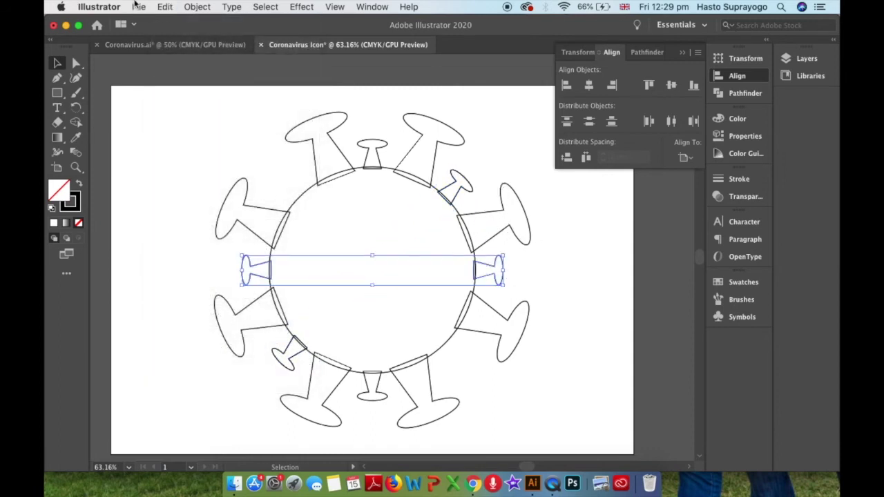
- Duplicate the horizontal small-spike pair in front, rotate the copy onto the remaining upper-left to lower-right diagonal, and deselect it
{"action": "left_click", "coordinate": [163, 8]}
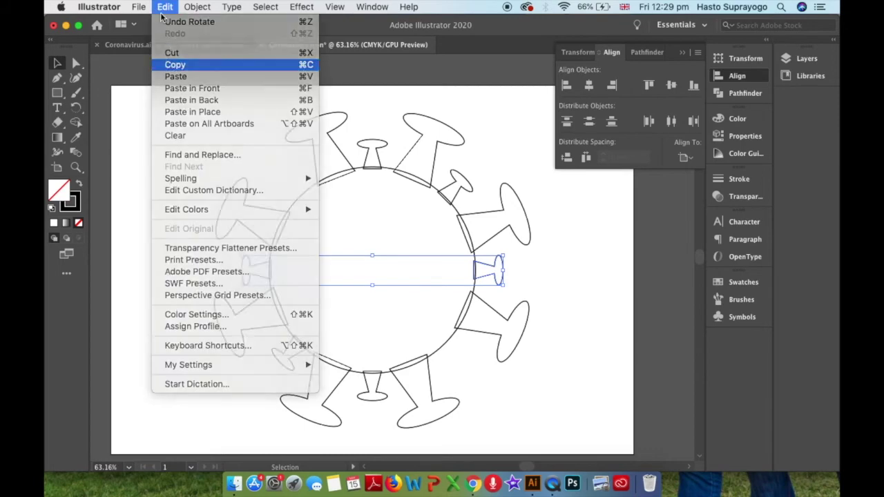
{"action": "left_click", "coordinate": [173, 64]}
{"action": "left_click", "coordinate": [164, 8]}
{"action": "left_click", "coordinate": [186, 88]}
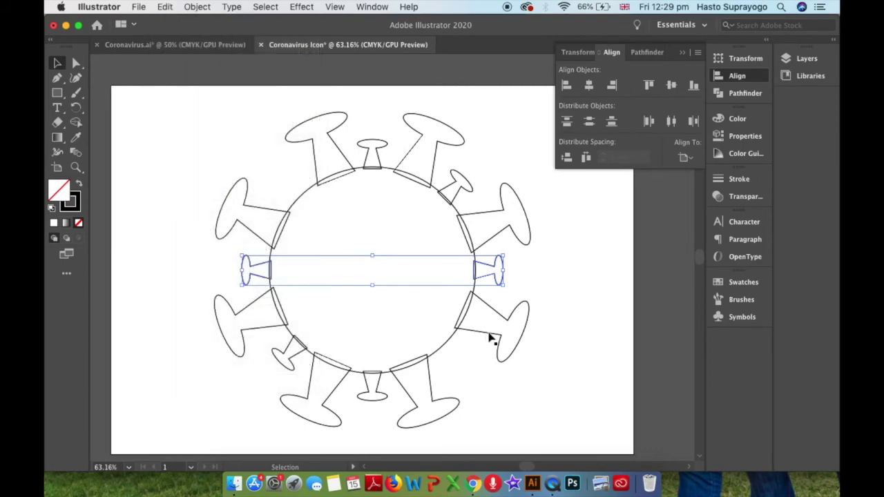
{"action": "left_click_drag", "start_coordinate": [508, 290], "coordinate": [474, 379]}
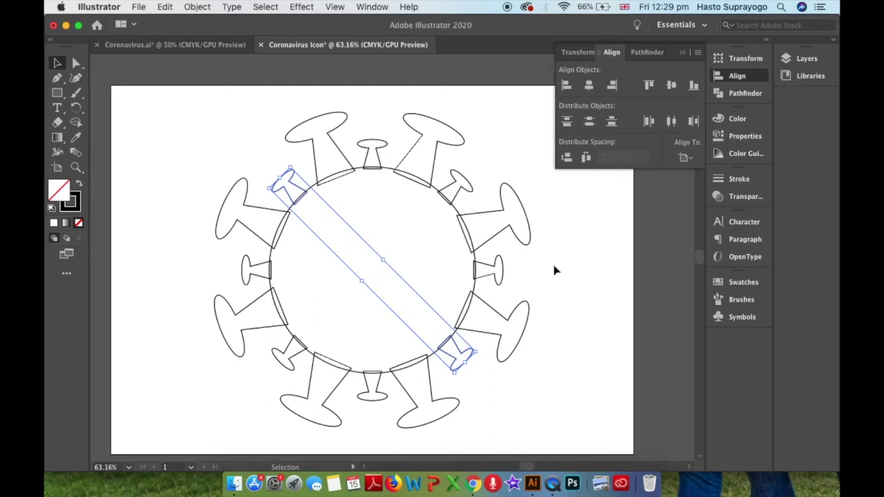
{"action": "key", "text": "Delete"}
- Select all the artwork, group the circle and every spike into one object, and deselect it
{"action": "mouse_move", "coordinate": [559, 306]}
{"action": "left_mouse_down"}
{"action": "mouse_move", "coordinate": [518, 263]}
{"action": "mouse_move", "coordinate": [516, 269]}
{"action": "mouse_move", "coordinate": [542, 274]}
{"action": "left_mouse_up"}
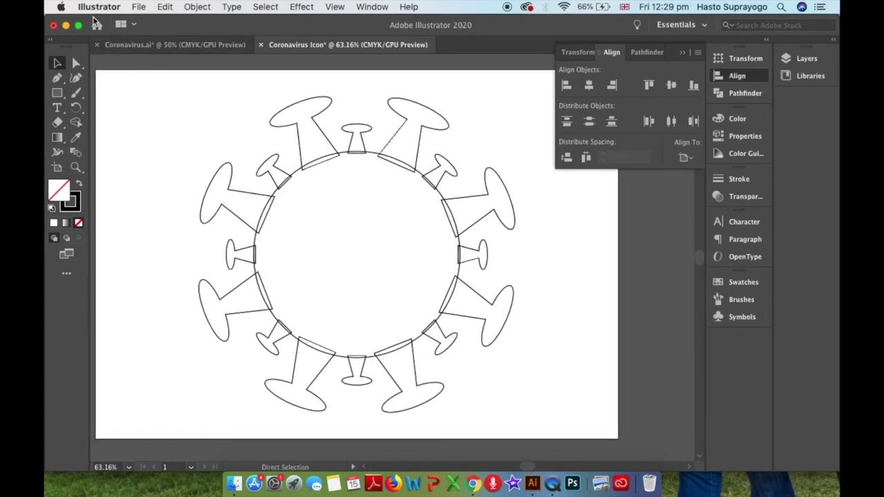
{"action": "left_click", "coordinate": [201, 8]}
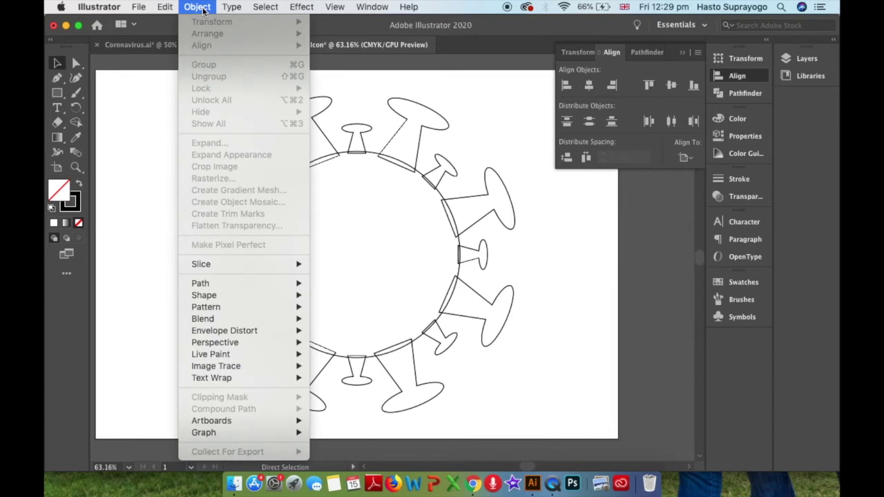
{"action": "mouse_move", "coordinate": [256, 9]}
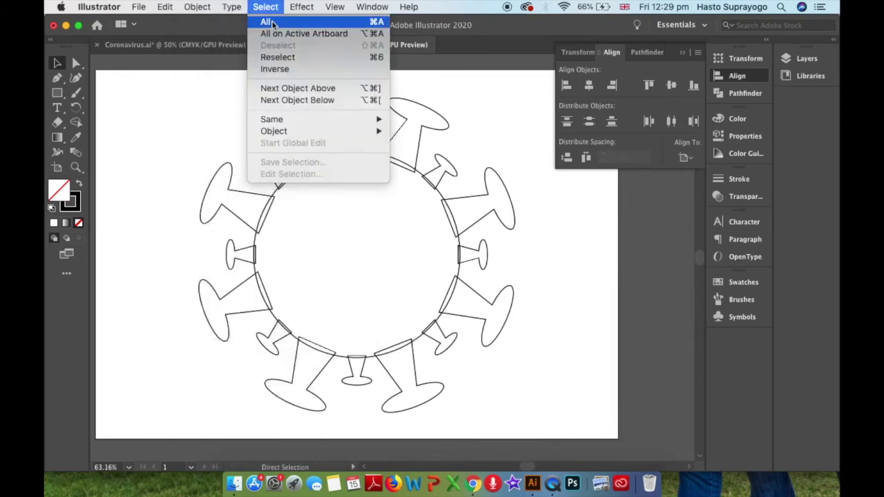
{"action": "left_click", "coordinate": [272, 22]}
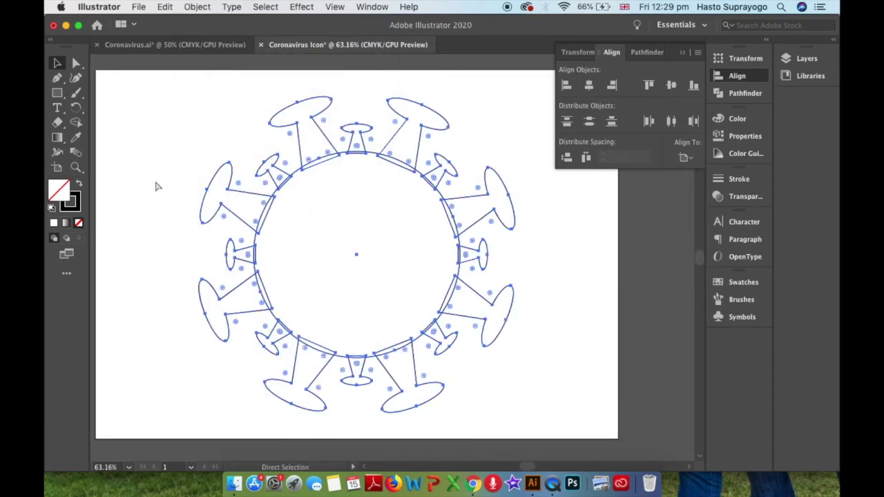
{"action": "key", "text": "v"}
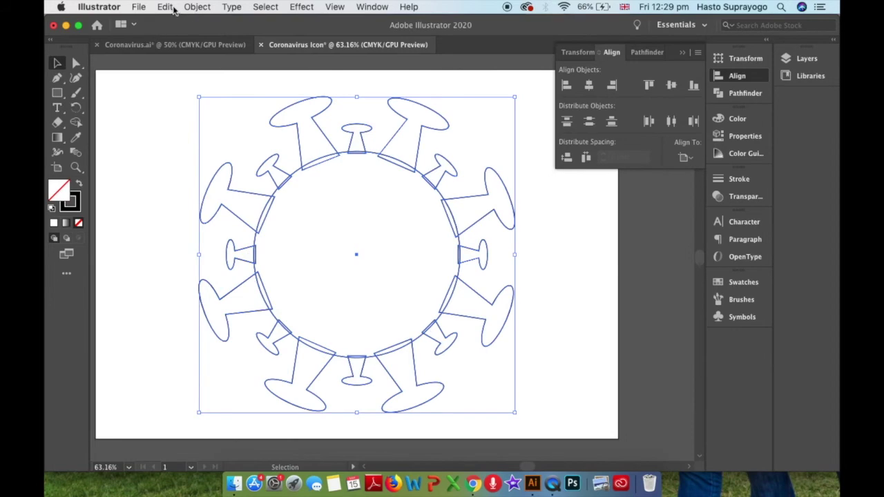
{"action": "left_click", "coordinate": [196, 8]}
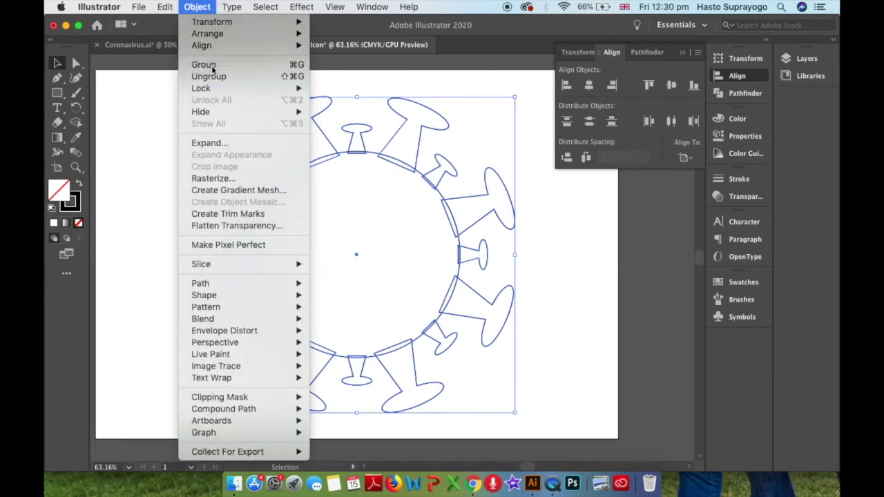
{"action": "left_click", "coordinate": [210, 76]}
{"action": "left_click", "coordinate": [152, 250]}
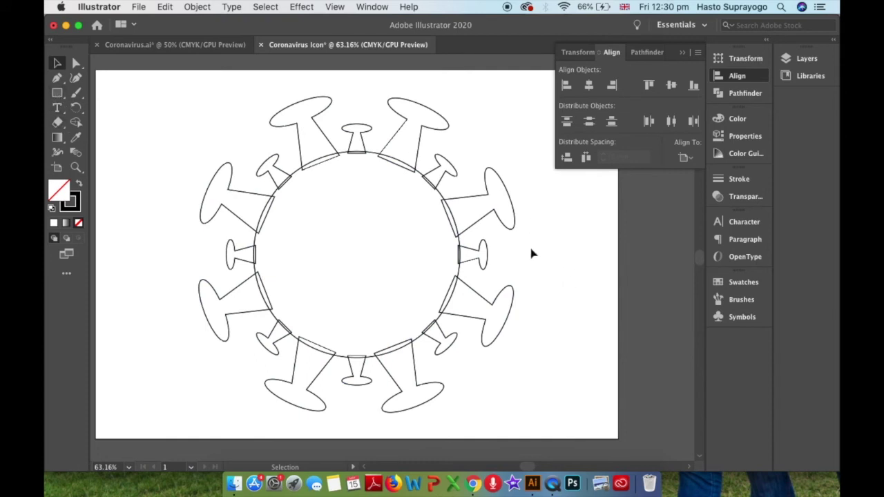
- Fill the whole grouped virus icon with the red swatch
{"action": "left_click", "coordinate": [476, 227]}
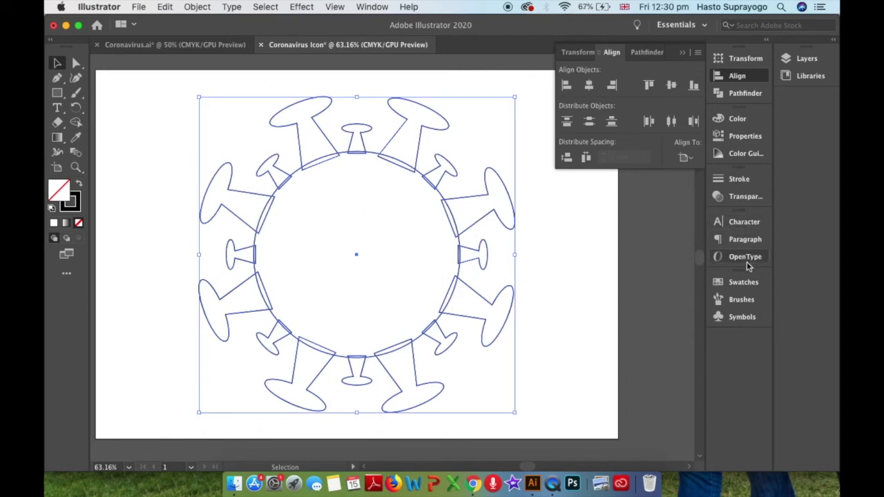
{"action": "left_click", "coordinate": [743, 283]}
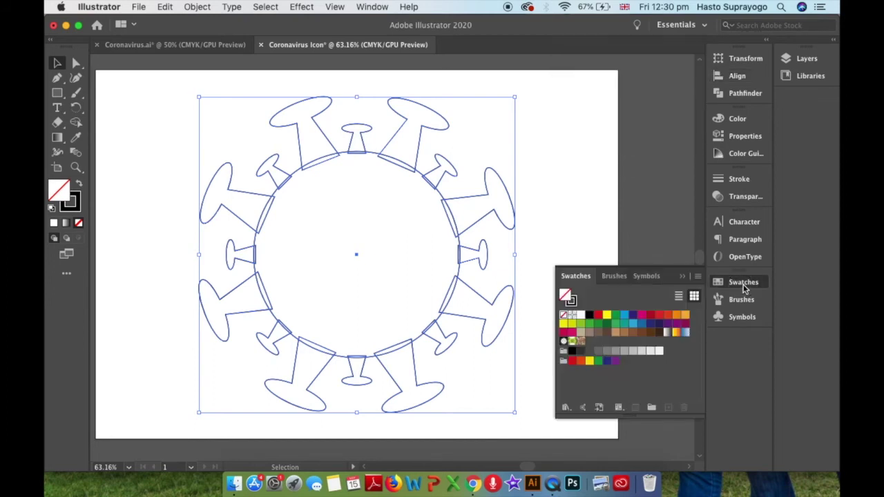
{"action": "left_click", "coordinate": [373, 8]}
{"action": "scroll", "coordinate": [432, 386], "scroll_direction": "down", "scroll_amount": 5}
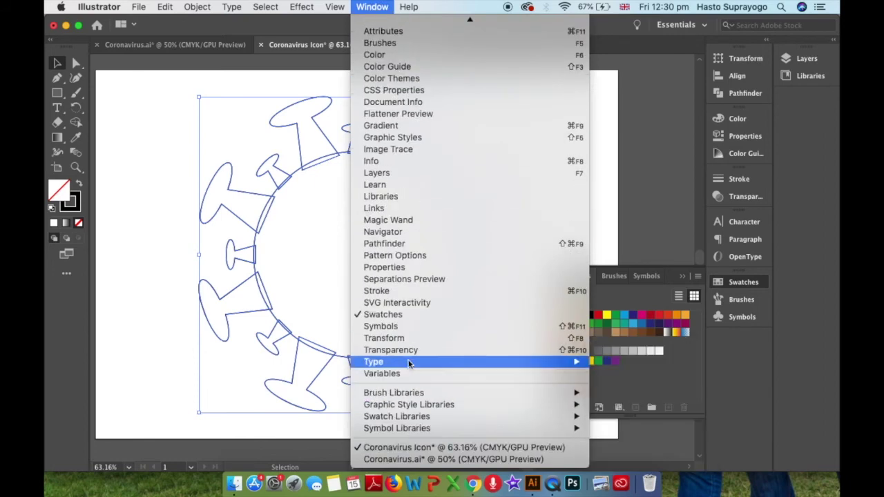
{"action": "left_click", "coordinate": [794, 300]}
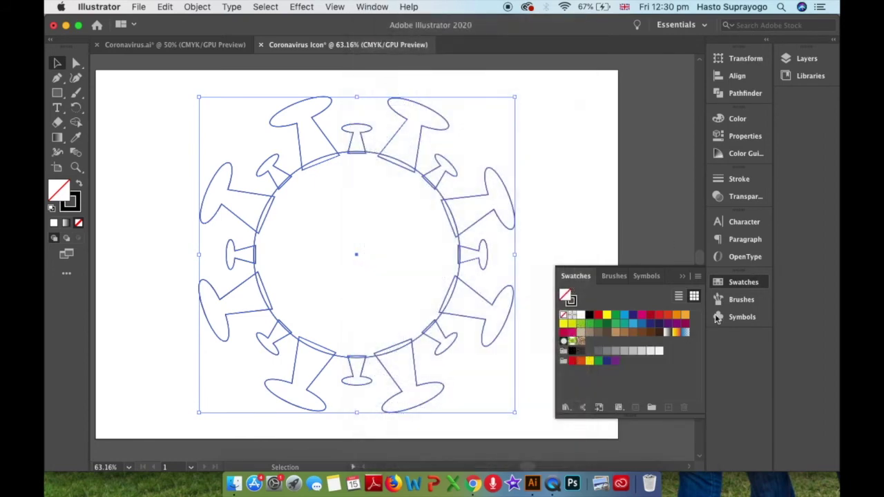
{"action": "left_click", "coordinate": [598, 317]}
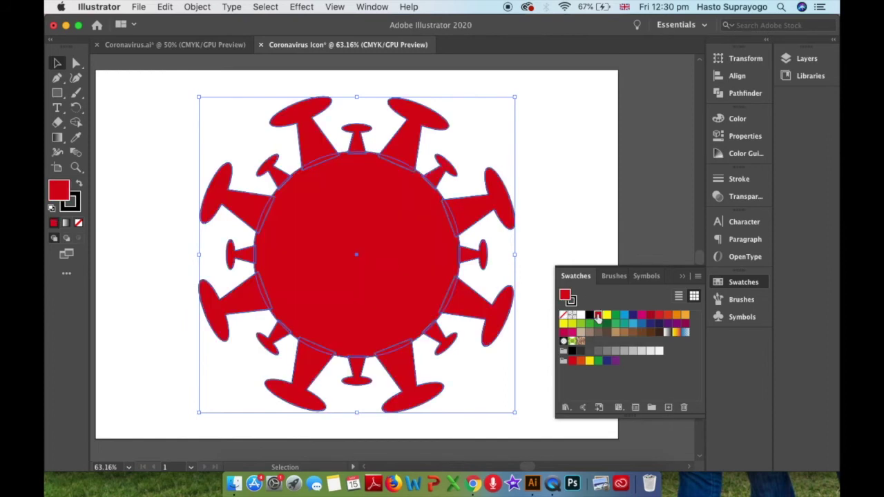
- Remove the stroke from the red icon, make its fill the active colour attribute, and deselect it
{"action": "left_click", "coordinate": [74, 210]}
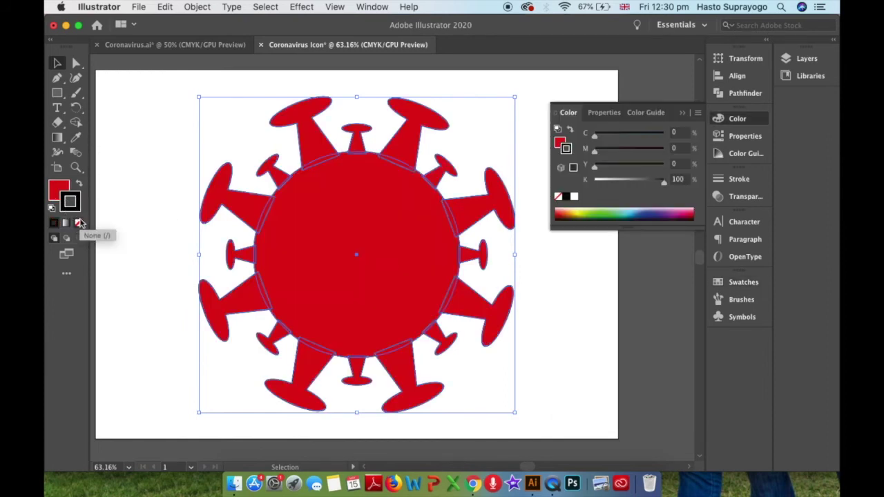
{"action": "left_click", "coordinate": [79, 225]}
{"action": "left_click", "coordinate": [57, 189]}
{"action": "left_click", "coordinate": [133, 203]}
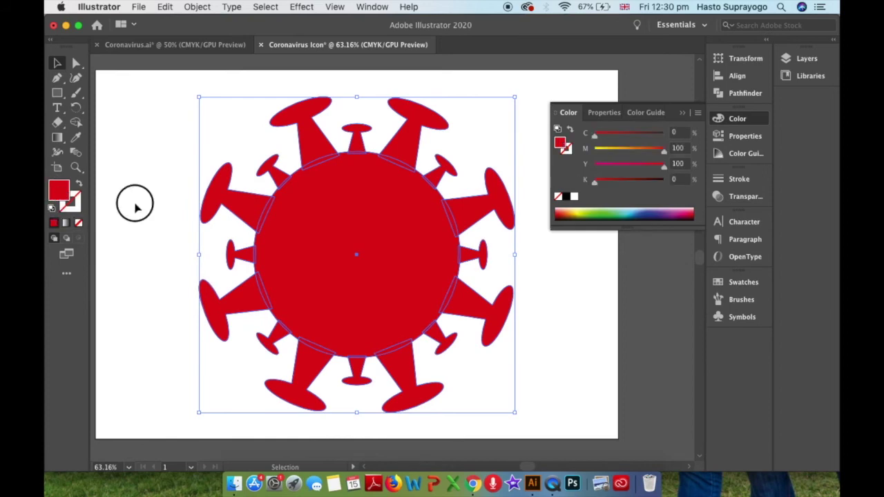
{"action": "key", "text": "space"}
{"action": "left_click_drag", "start_coordinate": [401, 233], "coordinate": [426, 231]}
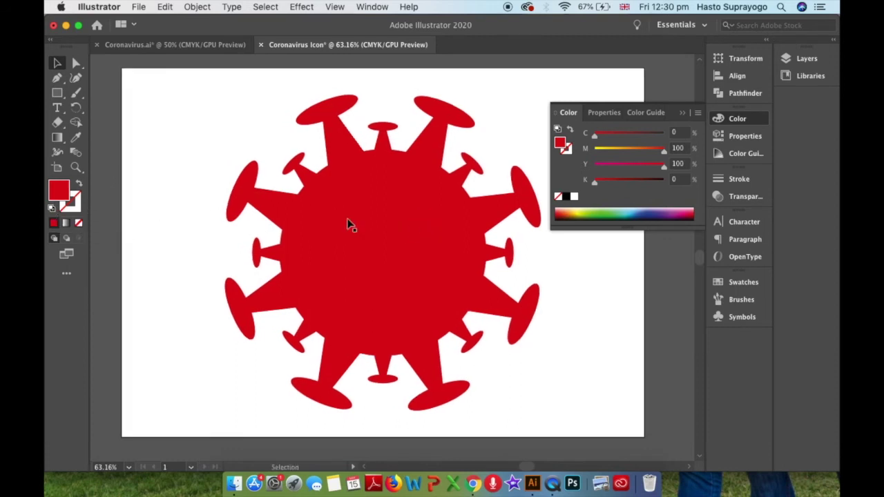
- Draw a small circle with white fill and no stroke near the upper edge of the red body, and select it
{"action": "left_click", "coordinate": [51, 209]}
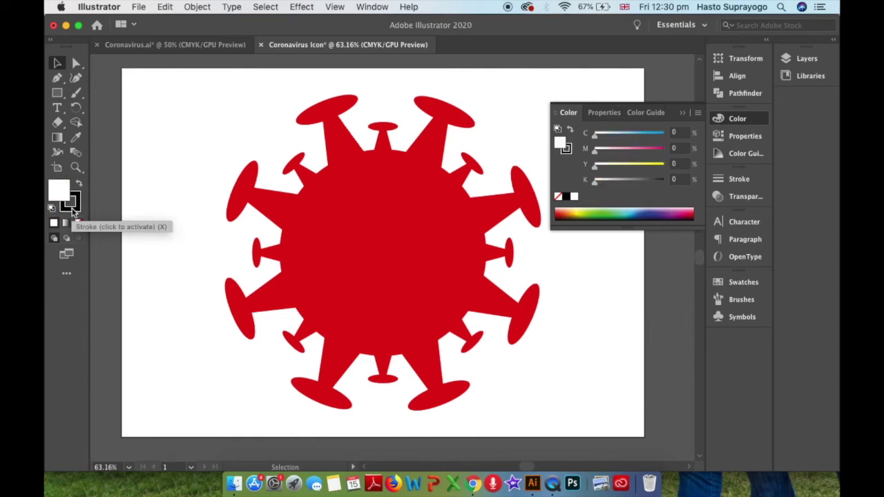
{"action": "left_click", "coordinate": [72, 209]}
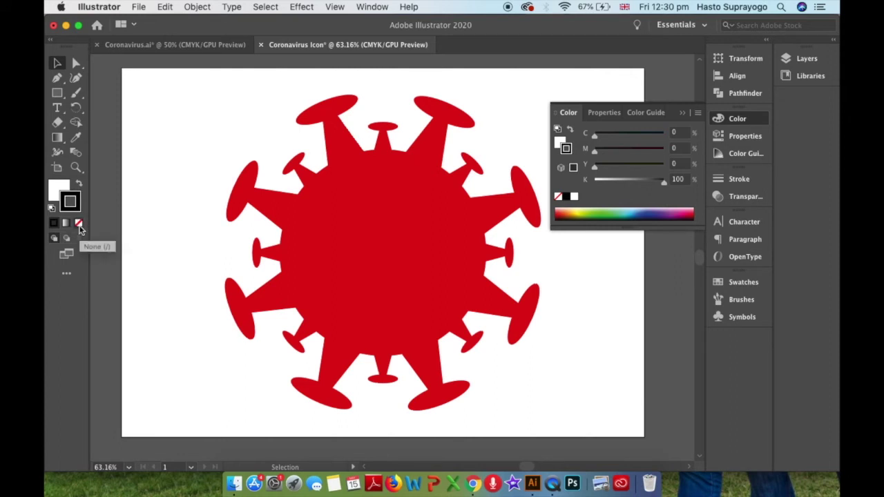
{"action": "left_click", "coordinate": [79, 225]}
{"action": "left_click", "coordinate": [58, 191]}
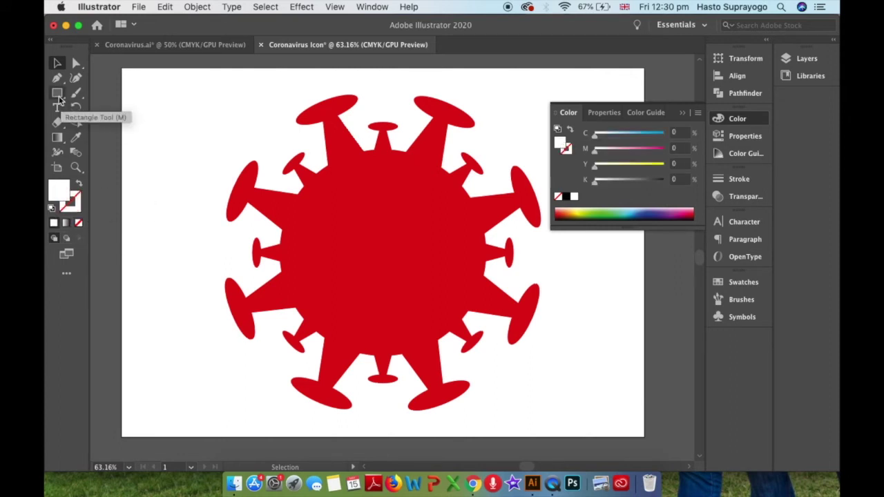
{"action": "left_click_drag", "start_coordinate": [59, 100], "coordinate": [106, 109]}
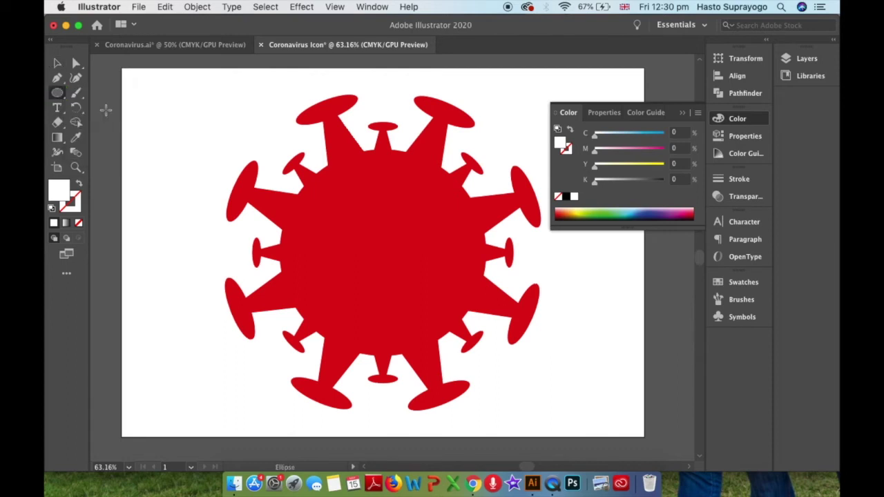
{"action": "left_click", "coordinate": [374, 163]}
{"action": "left_click_drag", "start_coordinate": [373, 163], "coordinate": [410, 188]}
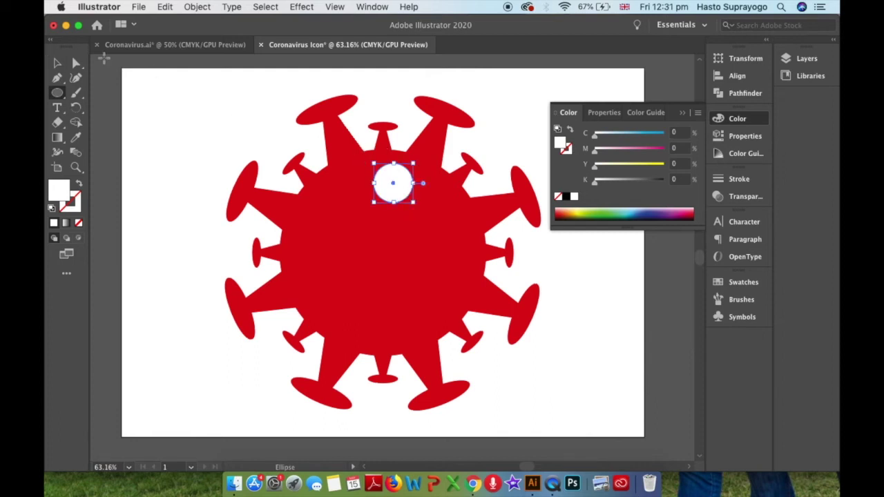
{"action": "left_click", "coordinate": [58, 64]}
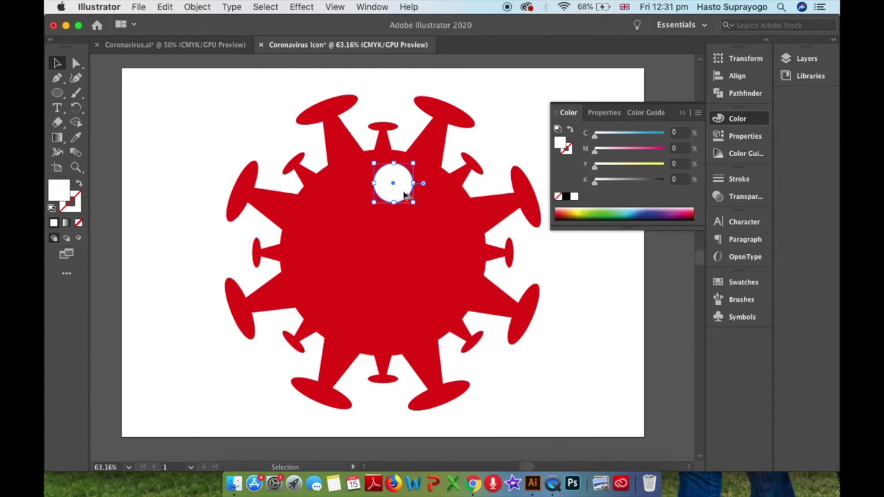
{"action": "left_click", "coordinate": [401, 194]}
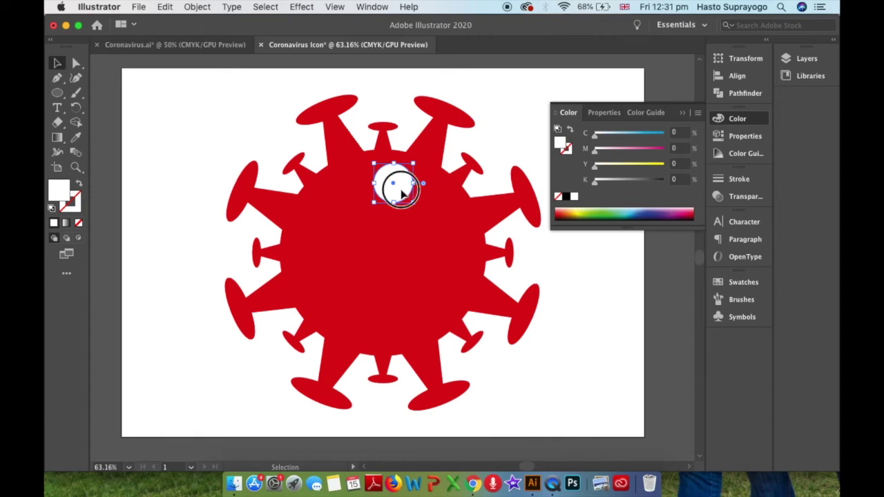
- Place four copies of the white circle around the red body, scale them to varied sizes, and deselect
{"action": "left_click_drag", "start_coordinate": [401, 194], "coordinate": [456, 235]}
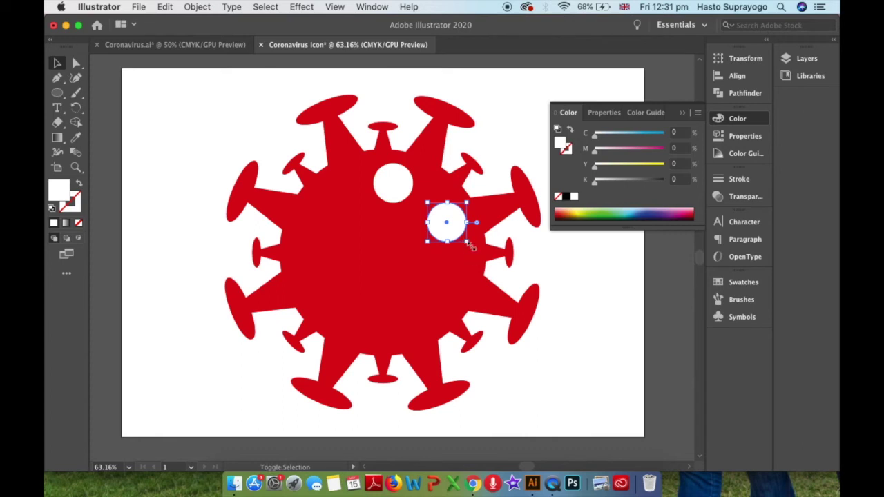
{"action": "mouse_move", "coordinate": [467, 241]}
{"action": "left_mouse_down"}
{"action": "mouse_move", "coordinate": [453, 232]}
{"action": "mouse_move", "coordinate": [466, 239]}
{"action": "left_mouse_up"}
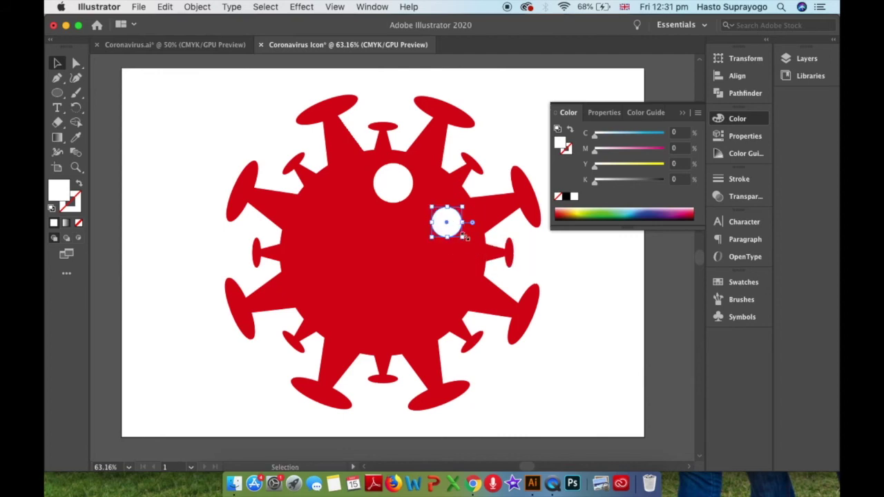
{"action": "left_click_drag", "start_coordinate": [450, 232], "coordinate": [425, 311]}
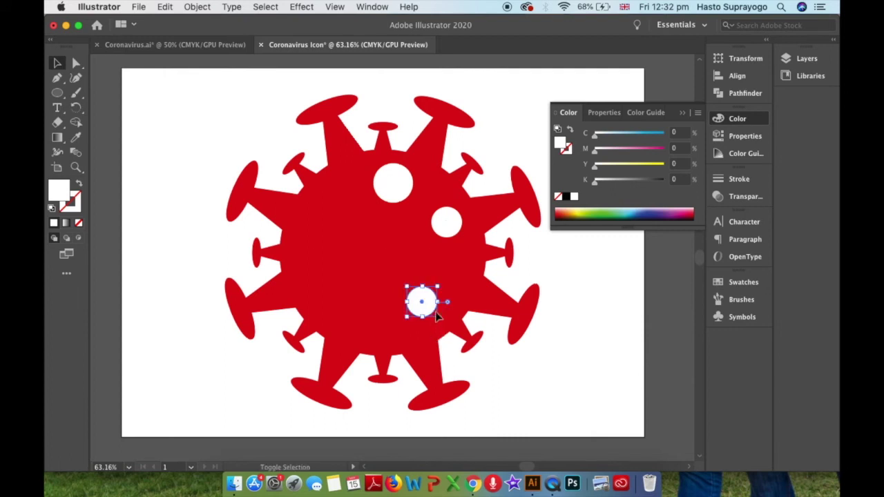
{"action": "left_click_drag", "start_coordinate": [438, 316], "coordinate": [338, 289]}
{"action": "left_click_drag", "start_coordinate": [337, 288], "coordinate": [334, 212]}
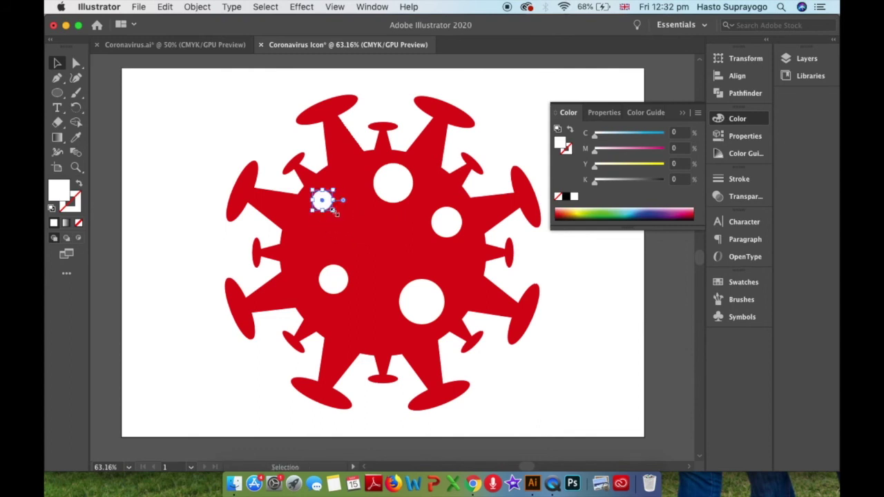
{"action": "left_click", "coordinate": [237, 128]}
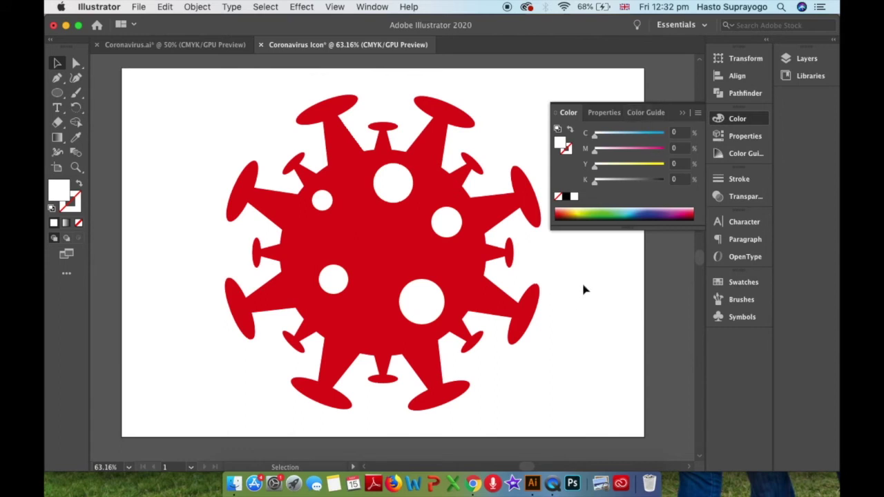
{"action": "left_click", "coordinate": [743, 120]}
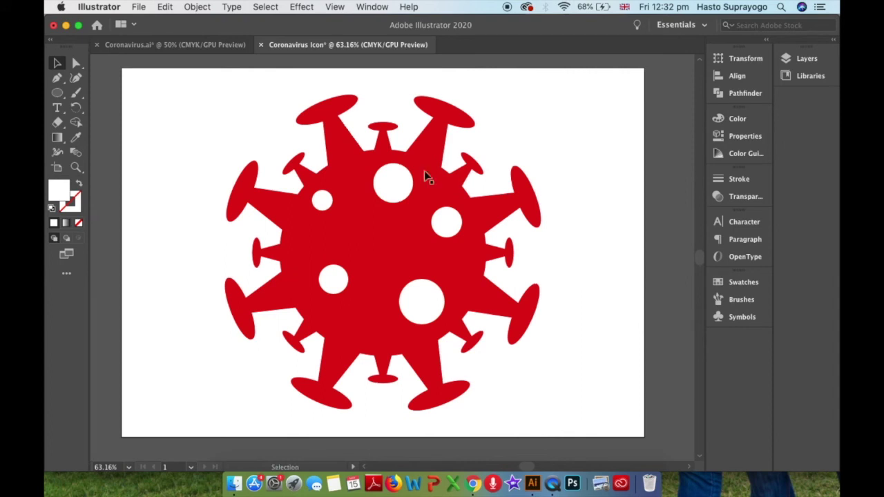
- Select all the artwork, group the red icon with its five white circles, and deselect it
{"action": "left_click", "coordinate": [265, 7]}
{"action": "left_click", "coordinate": [266, 7]}
{"action": "key", "text": "super+a"}
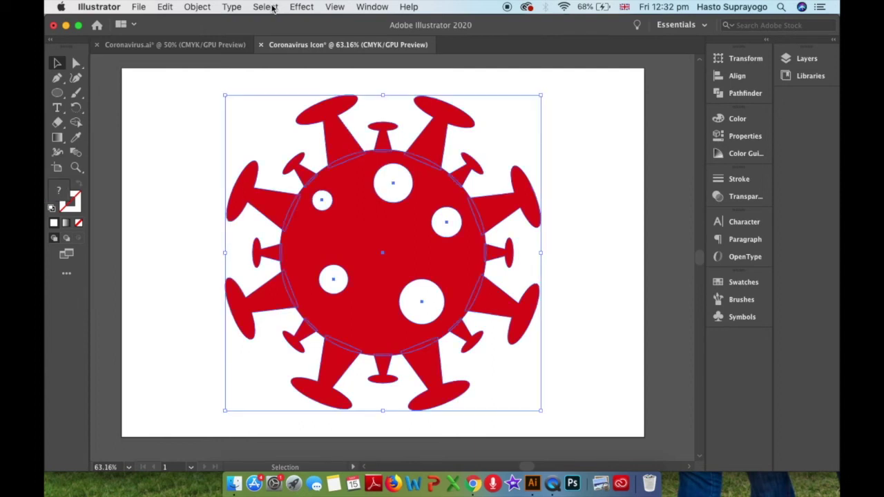
{"action": "left_click", "coordinate": [198, 7]}
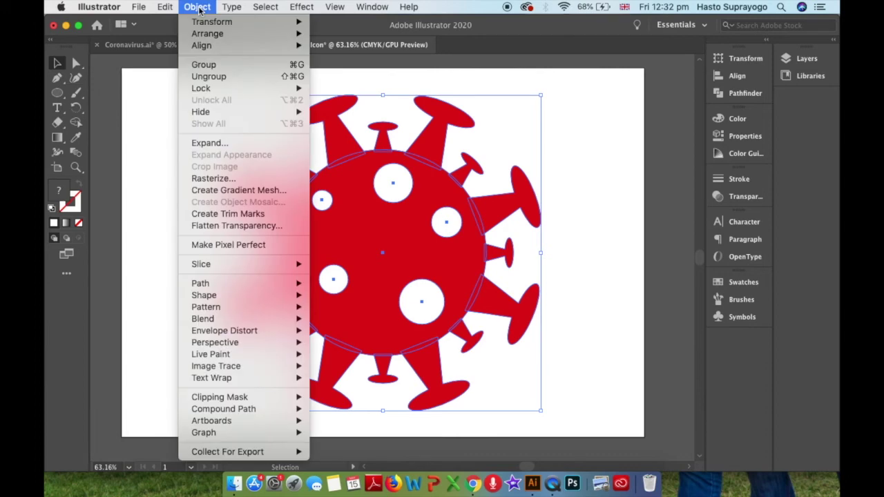
{"action": "left_click", "coordinate": [199, 8]}
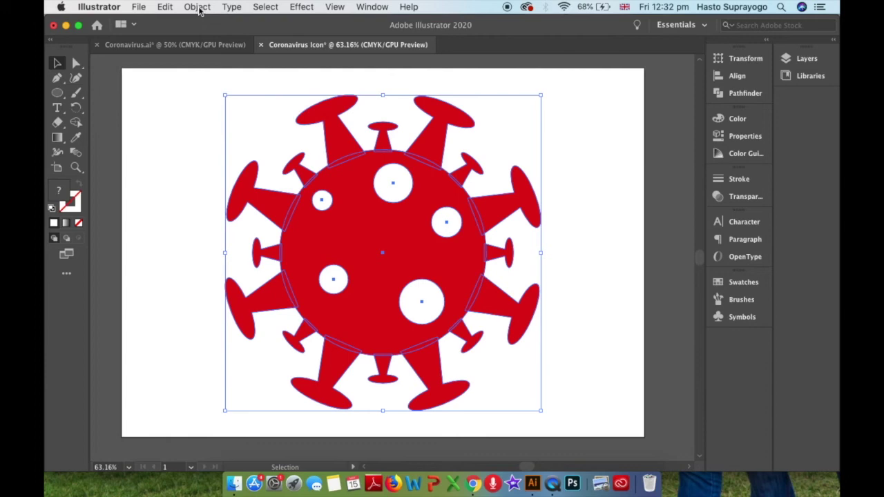
{"action": "left_click", "coordinate": [580, 209]}
- Scale the grouped virus icon down proportionally to about 75%, move it up on the artboard, and deselect it
{"action": "left_click", "coordinate": [446, 214]}
{"action": "left_click", "coordinate": [541, 98]}
{"action": "left_click_drag", "start_coordinate": [540, 99], "coordinate": [515, 138]}
{"action": "left_click_drag", "start_coordinate": [417, 255], "coordinate": [407, 216]}
{"action": "left_click", "coordinate": [584, 270]}
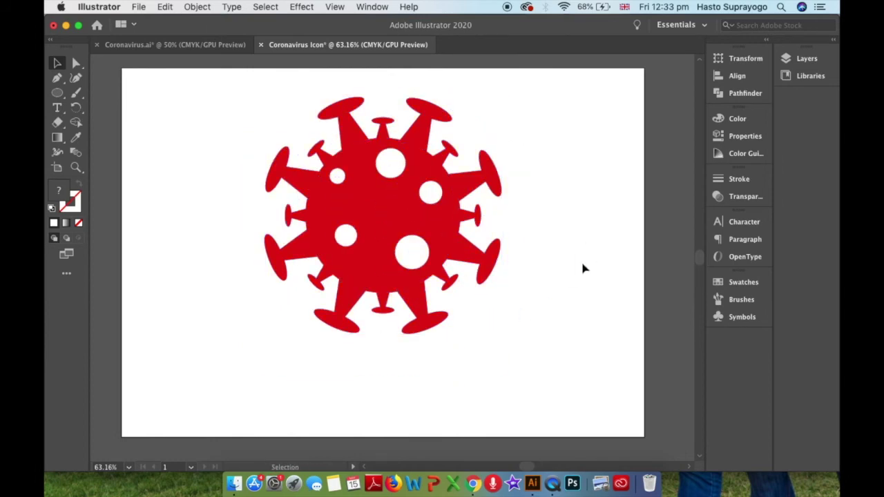
- Add the text "COVID-19" beneath the virus icon and select it as an object
{"action": "key", "text": "space"}
{"action": "left_click_drag", "start_coordinate": [467, 227], "coordinate": [504, 233]}
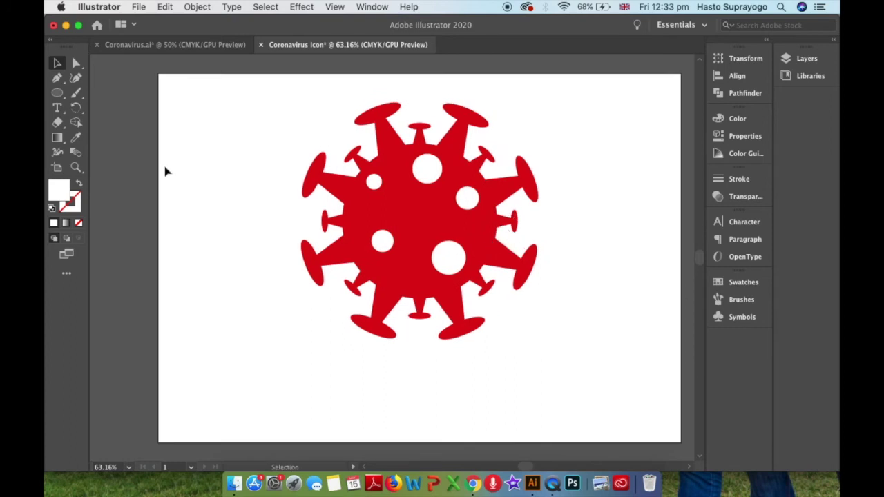
{"action": "left_click", "coordinate": [57, 111]}
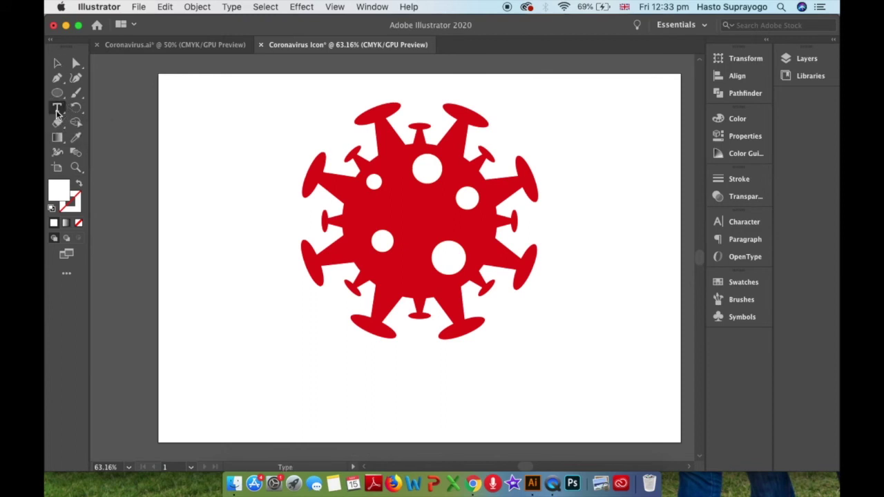
{"action": "left_click", "coordinate": [422, 371]}
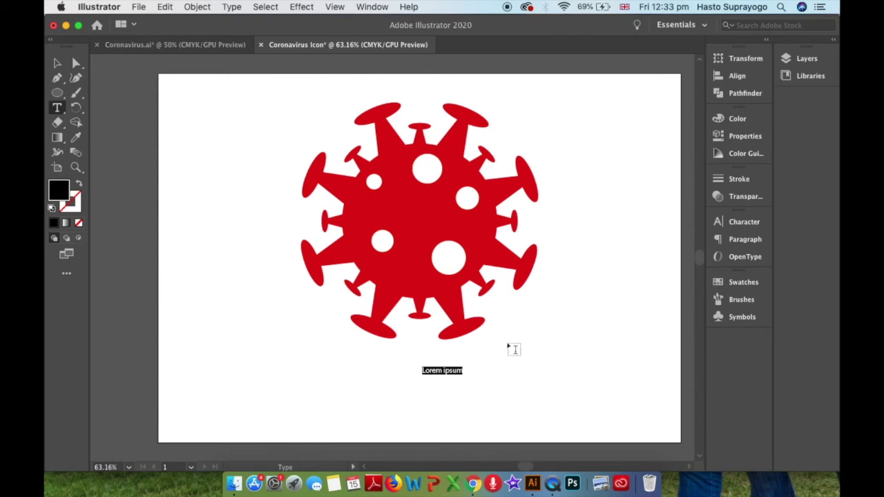
{"action": "type", "text": "COVID-19"}
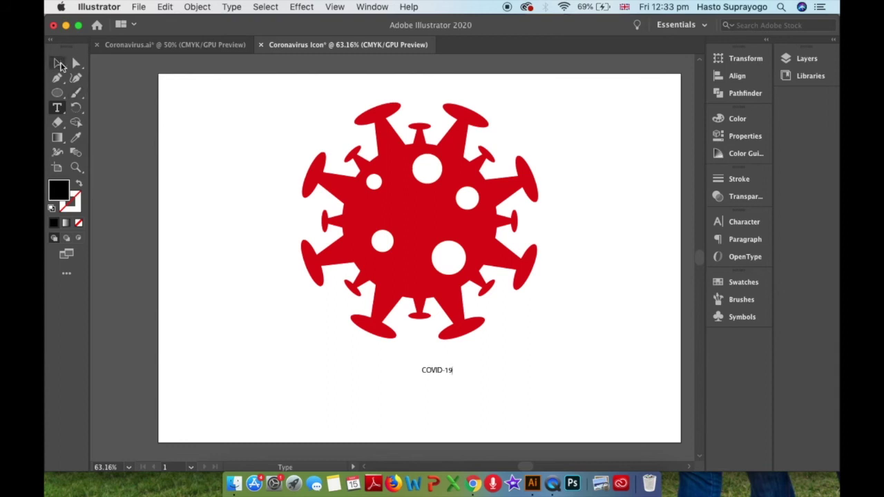
{"action": "left_click", "coordinate": [59, 62]}
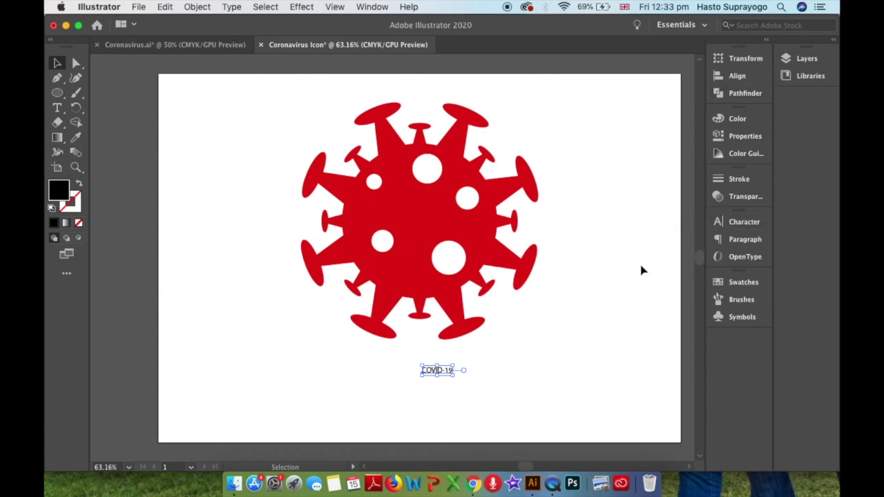
- Set the font of the COVID-19 text to Abadi MT Condensed Extra Bold
{"action": "left_click", "coordinate": [373, 7]}
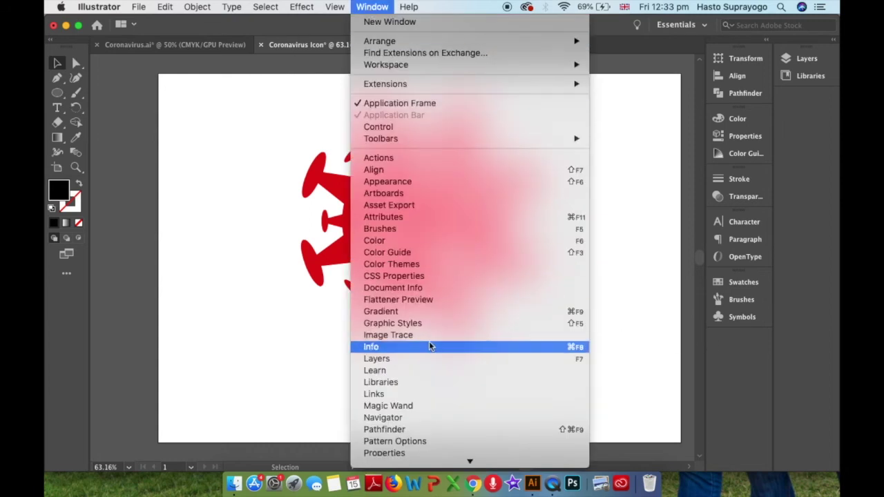
{"action": "scroll", "coordinate": [429, 342], "scroll_direction": "down", "scroll_amount": 5}
{"action": "mouse_move", "coordinate": [408, 362]}
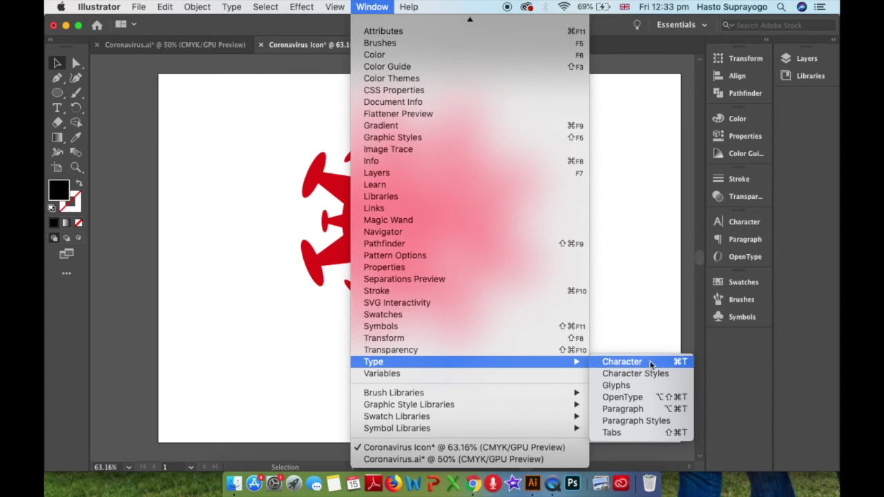
{"action": "left_click", "coordinate": [651, 364]}
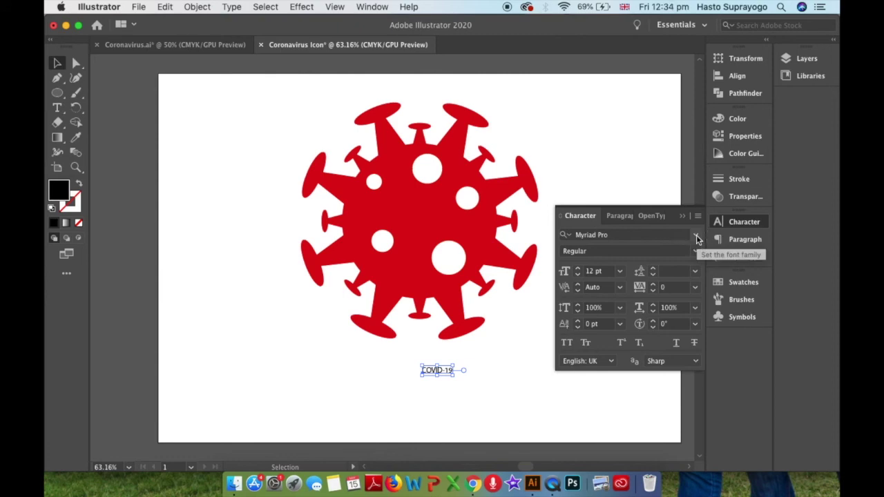
{"action": "left_click", "coordinate": [697, 238]}
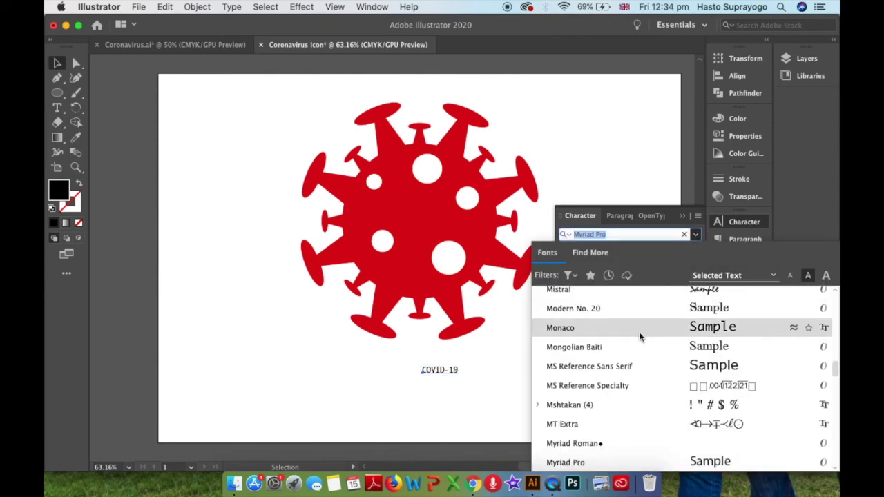
{"action": "scroll", "coordinate": [640, 337], "scroll_direction": "up", "scroll_amount": 10}
{"action": "scroll", "coordinate": [640, 337], "scroll_direction": "up", "scroll_amount": 15}
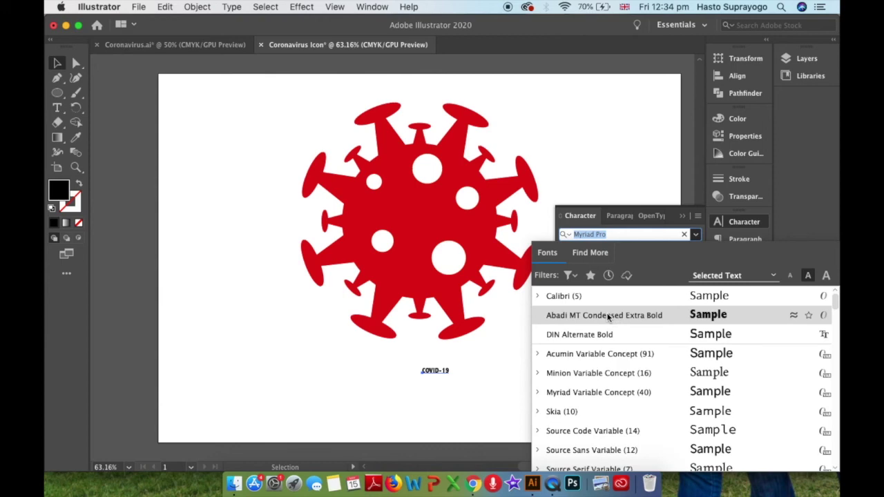
{"action": "left_click", "coordinate": [608, 315]}
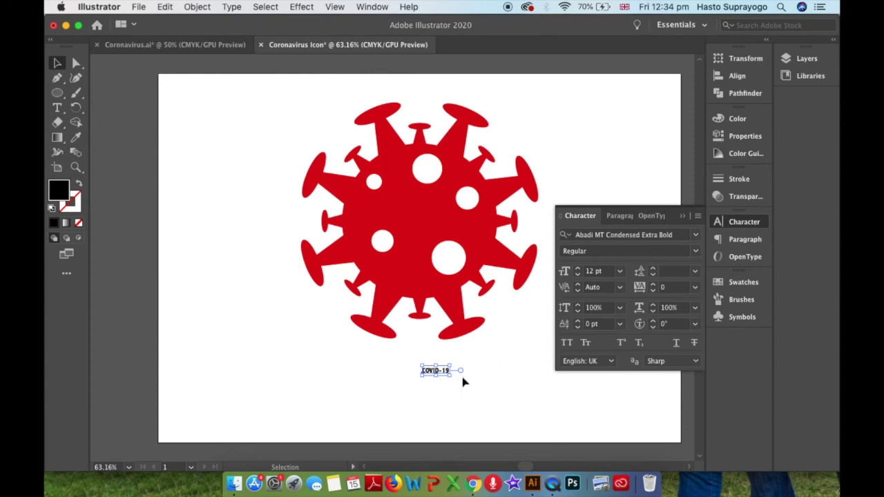
- Centre-align the COVID-19 text and put the text settings away
{"action": "left_click", "coordinate": [616, 216]}
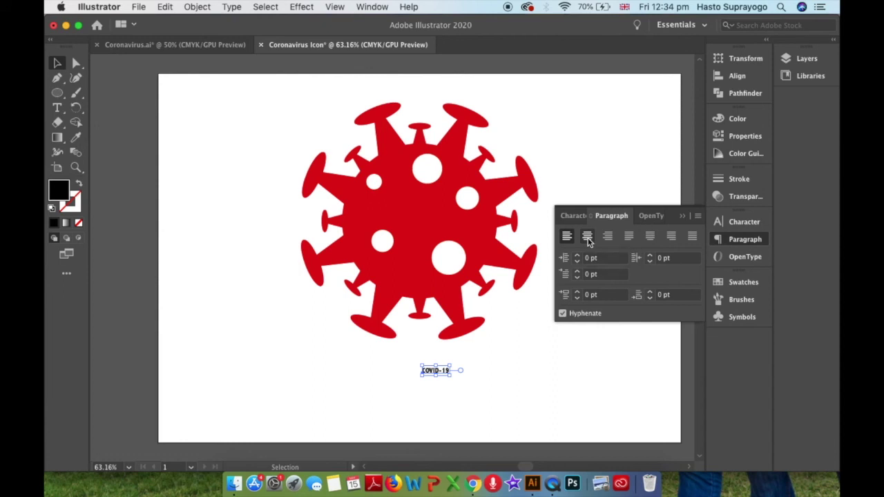
{"action": "left_click", "coordinate": [587, 237]}
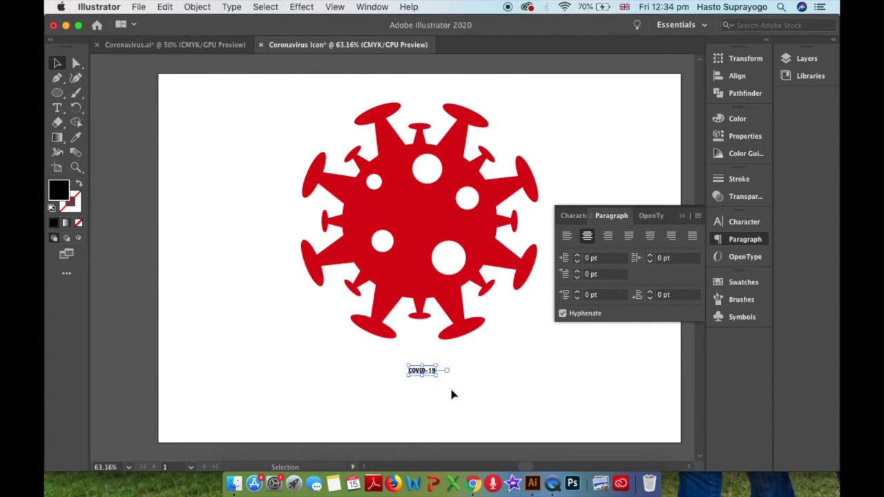
{"action": "left_click", "coordinate": [576, 220]}
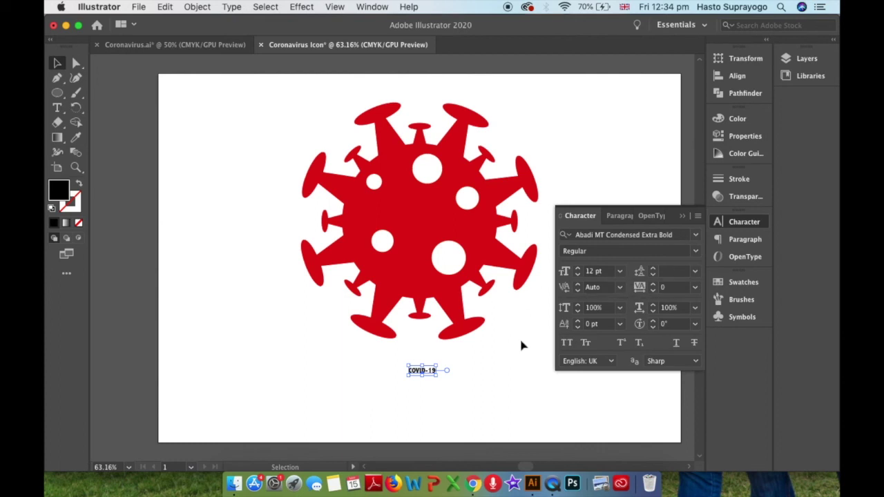
{"action": "left_click", "coordinate": [732, 223]}
- Enlarge the COVID-19 text to about two thirds of the icon's width, shift it slightly down below the icon, and deselect it
{"action": "left_click", "coordinate": [438, 380]}
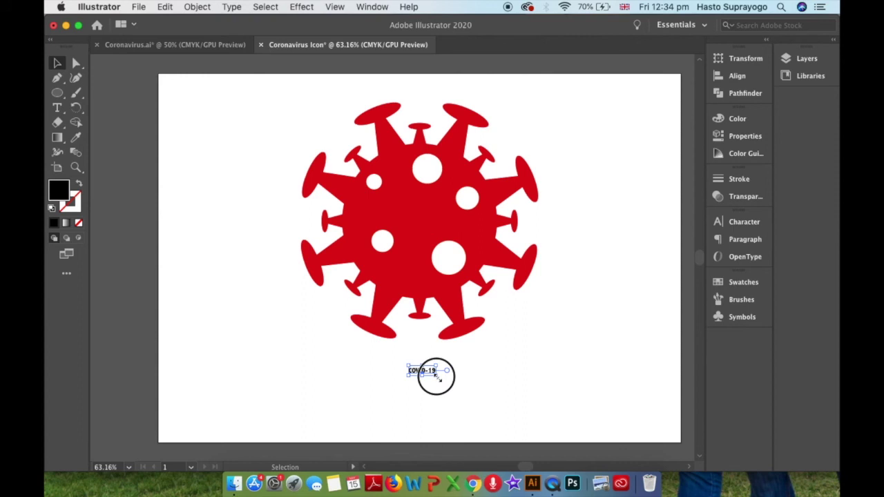
{"action": "double_click", "coordinate": [437, 377]}
{"action": "left_click_drag", "start_coordinate": [436, 376], "coordinate": [502, 418]}
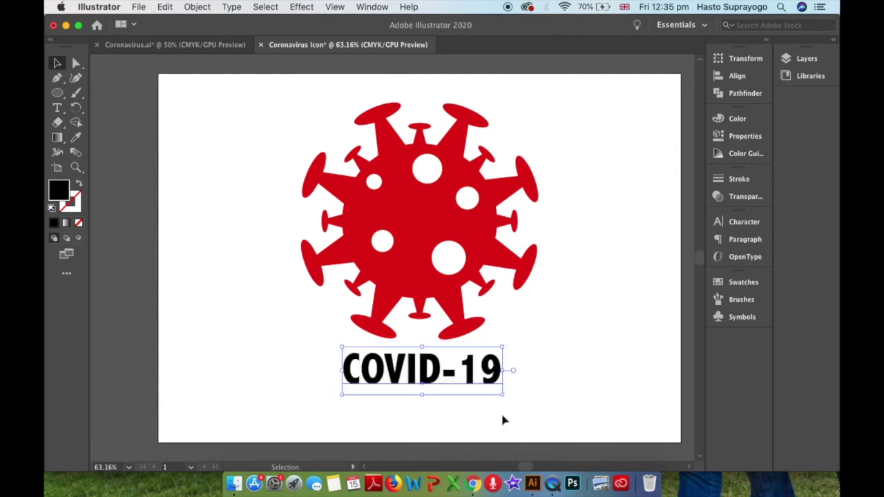
{"action": "left_click_drag", "start_coordinate": [556, 346], "coordinate": [547, 313]}
{"action": "left_click", "coordinate": [430, 325]}
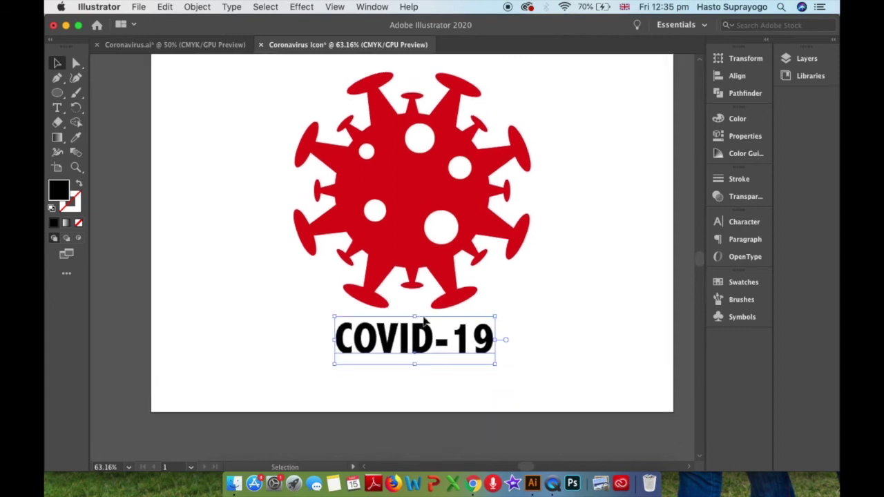
{"action": "left_click_drag", "start_coordinate": [427, 346], "coordinate": [429, 352]}
{"action": "left_click", "coordinate": [568, 292]}
{"action": "left_click_drag", "start_coordinate": [578, 246], "coordinate": [578, 263]}
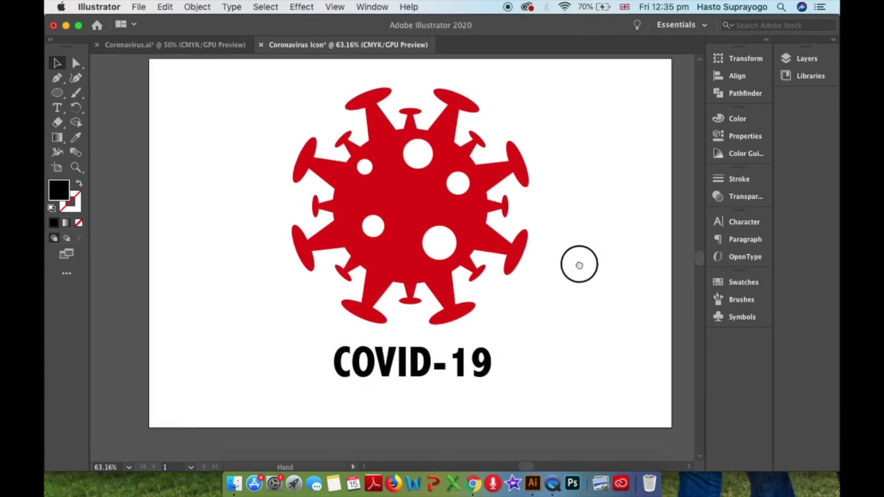